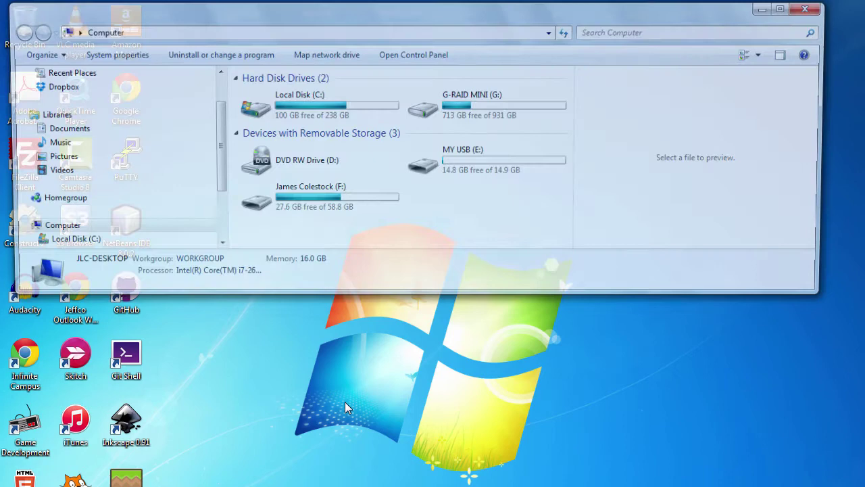
Step: Open SpaceShooter.capx from MY USB (E:) > COLESTOCK > GAMEDEV > SpaceShooter in Construct 2
{"action": "double_click", "coordinate": [455, 172]}
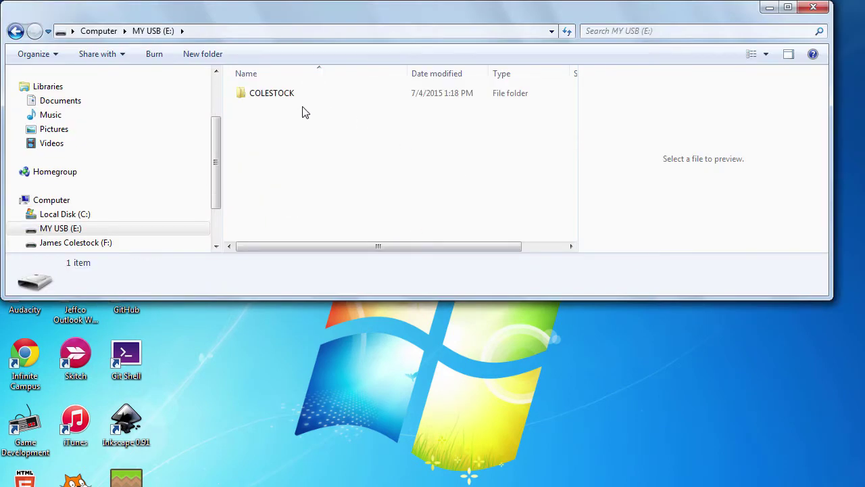
{"action": "double_click", "coordinate": [287, 98]}
{"action": "double_click", "coordinate": [288, 98]}
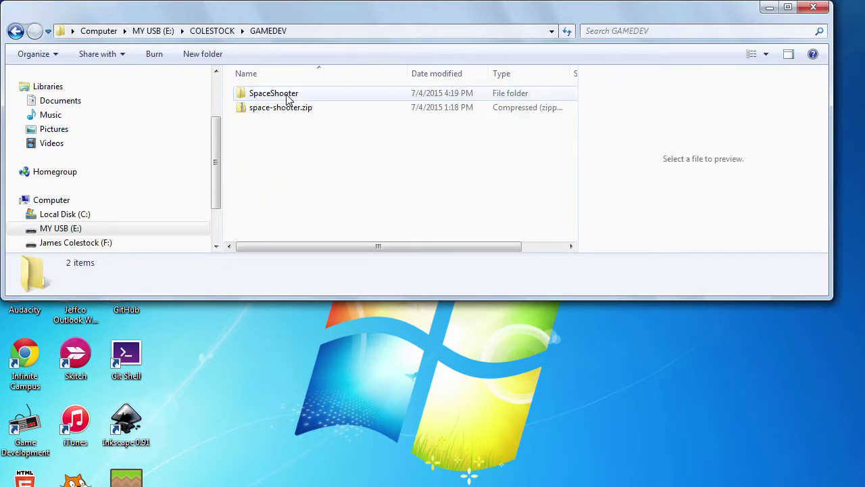
{"action": "double_click", "coordinate": [288, 98]}
{"action": "left_click", "coordinate": [292, 109]}
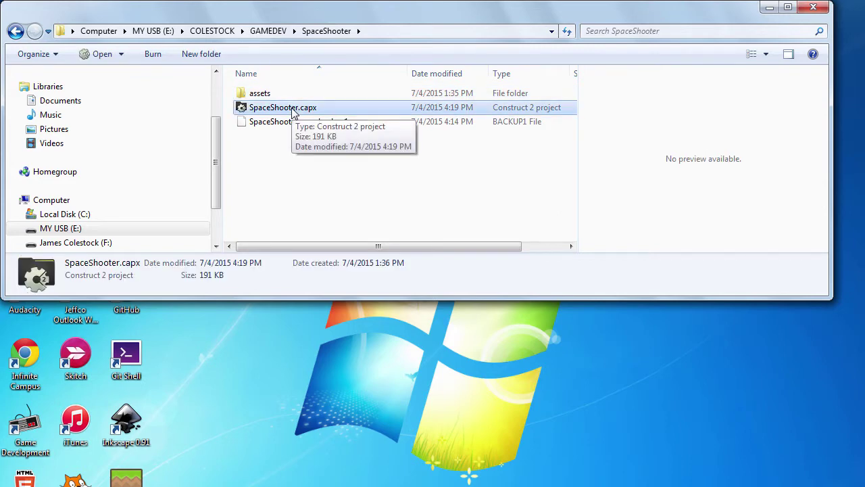
{"action": "double_click", "coordinate": [293, 112]}
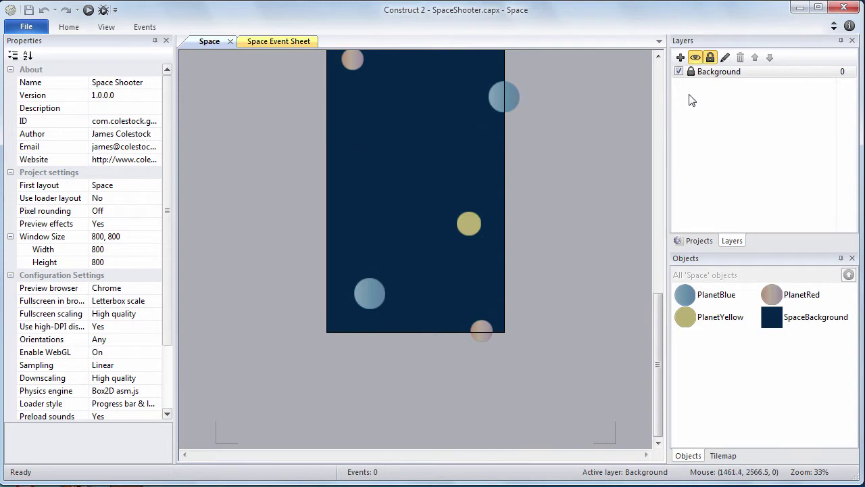
Step: Add a new layer above Background and rename it from Layer 0 to Content
{"action": "left_click", "coordinate": [718, 80]}
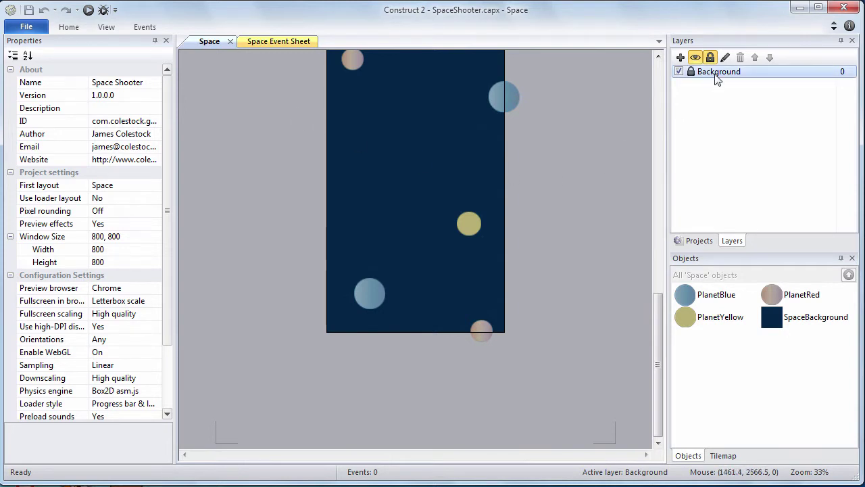
{"action": "left_click", "coordinate": [680, 58]}
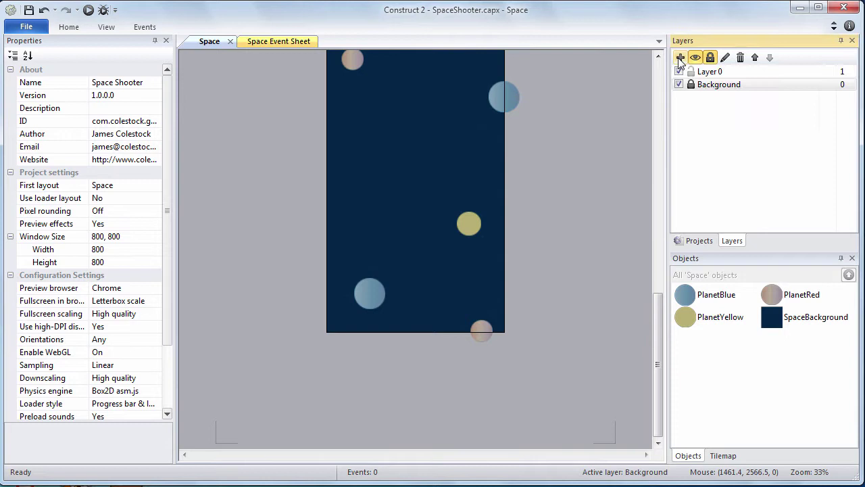
{"action": "right_click", "coordinate": [703, 72]}
{"action": "left_click", "coordinate": [747, 149]}
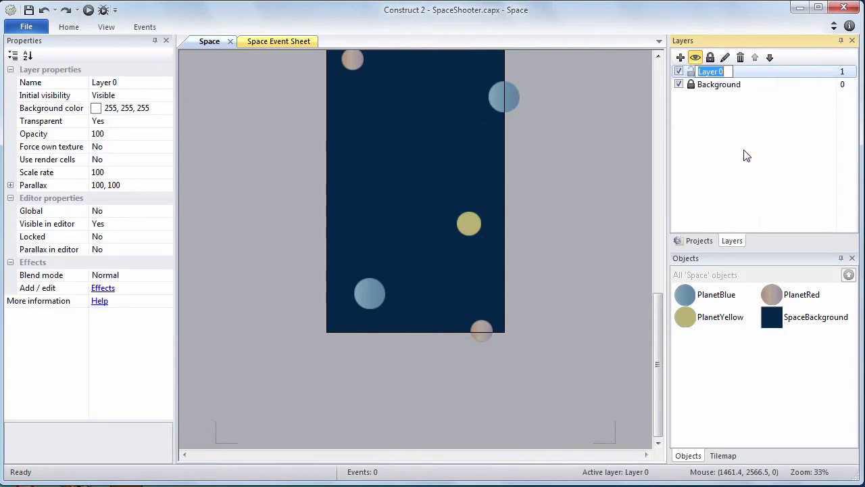
{"action": "type", "text": "Content"}
{"action": "key", "text": "Return"}
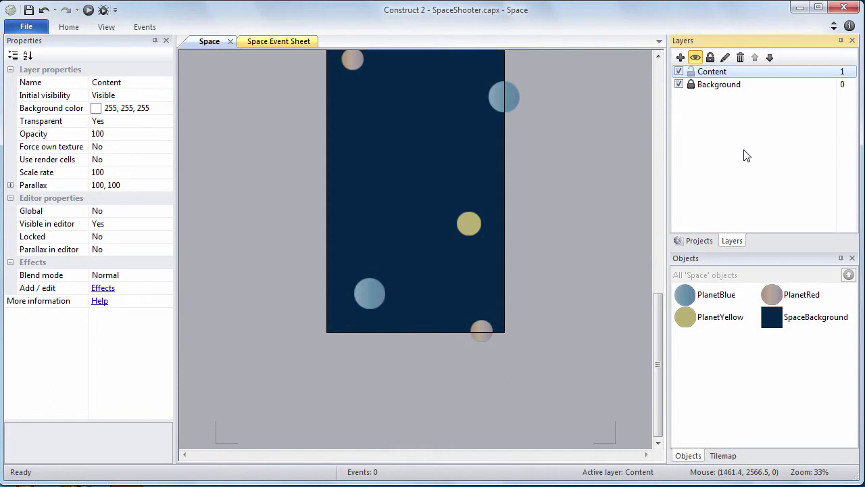
Step: Insert a new Sprite object type named Spaceship under the project's Object types
{"action": "left_click", "coordinate": [698, 242]}
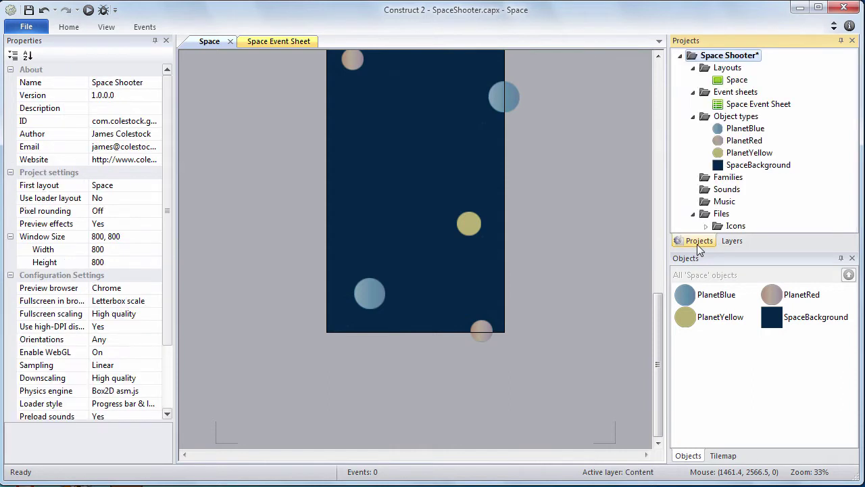
{"action": "right_click", "coordinate": [741, 122]}
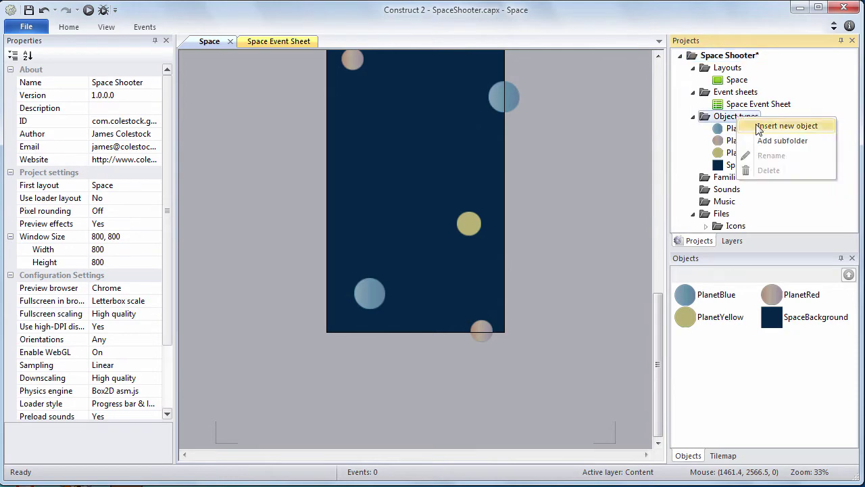
{"action": "left_click", "coordinate": [787, 126]}
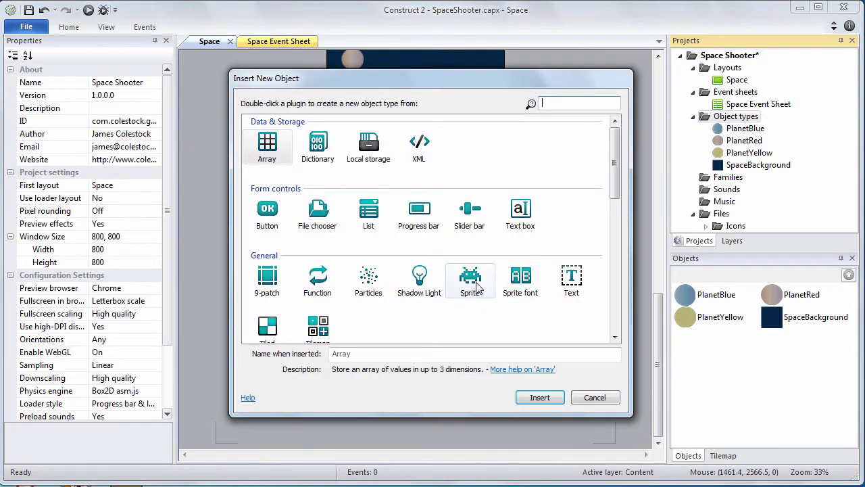
{"action": "left_click", "coordinate": [479, 283]}
{"action": "left_click", "coordinate": [347, 353]}
{"action": "type", "text": "Spaceship"}
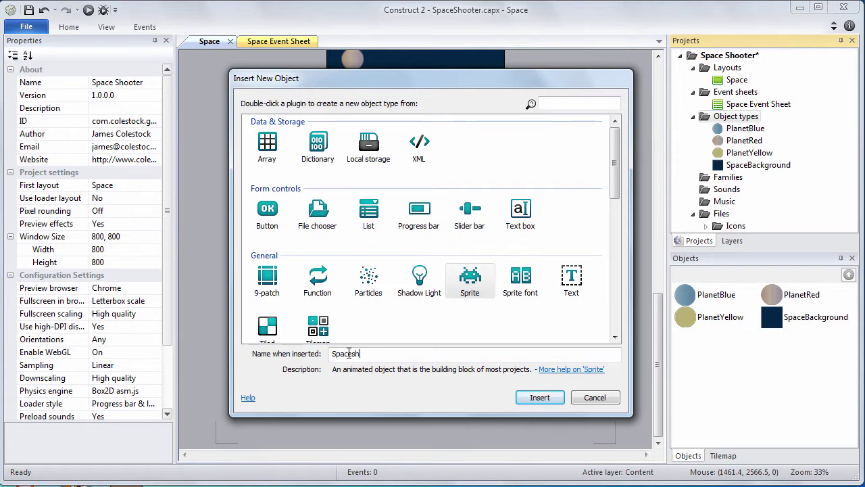
{"action": "left_click", "coordinate": [530, 401]}
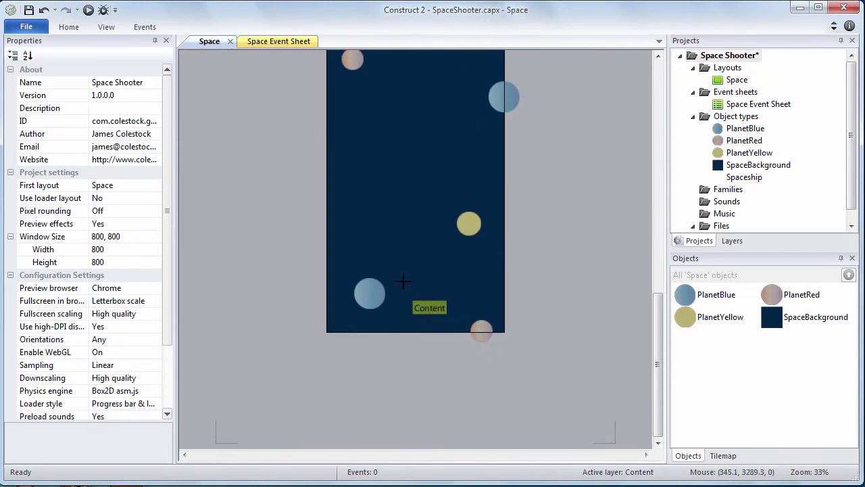
Step: Place a Spaceship instance on the layout and load spaceship-124x74.png as its image
{"action": "left_click", "coordinate": [403, 281]}
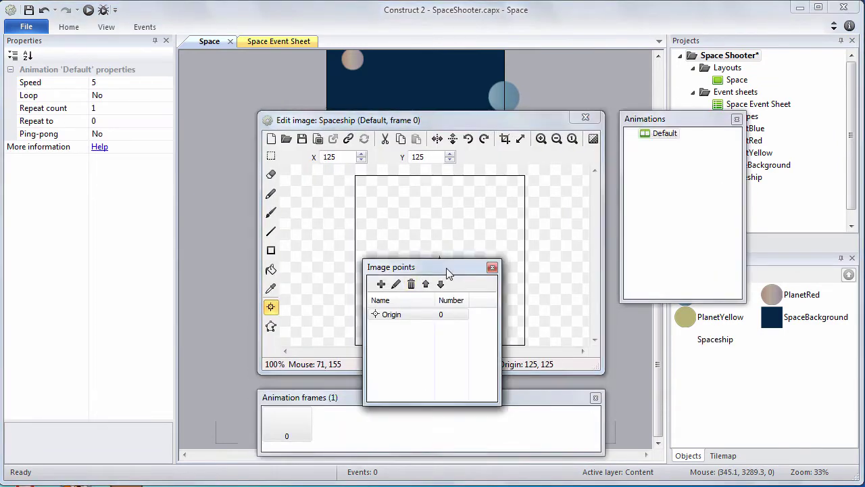
{"action": "mouse_move", "coordinate": [446, 267]}
{"action": "left_mouse_down"}
{"action": "mouse_move", "coordinate": [644, 298]}
{"action": "mouse_move", "coordinate": [713, 327]}
{"action": "left_mouse_up"}
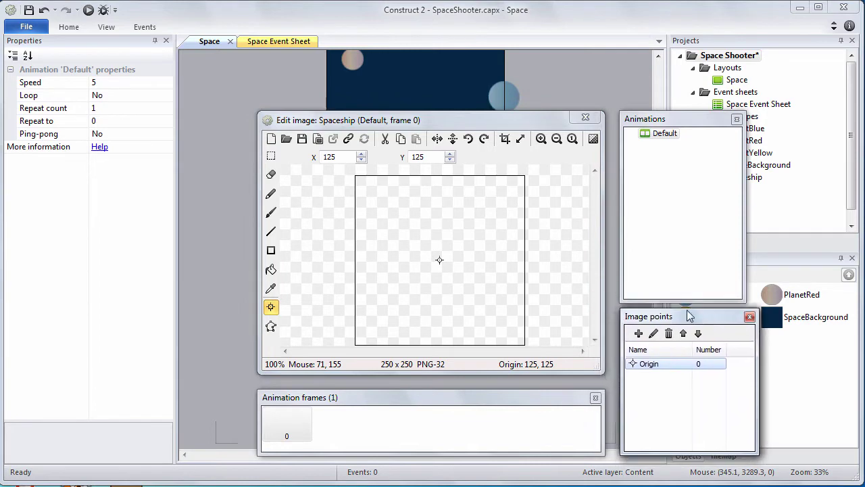
{"action": "left_click", "coordinate": [286, 140]}
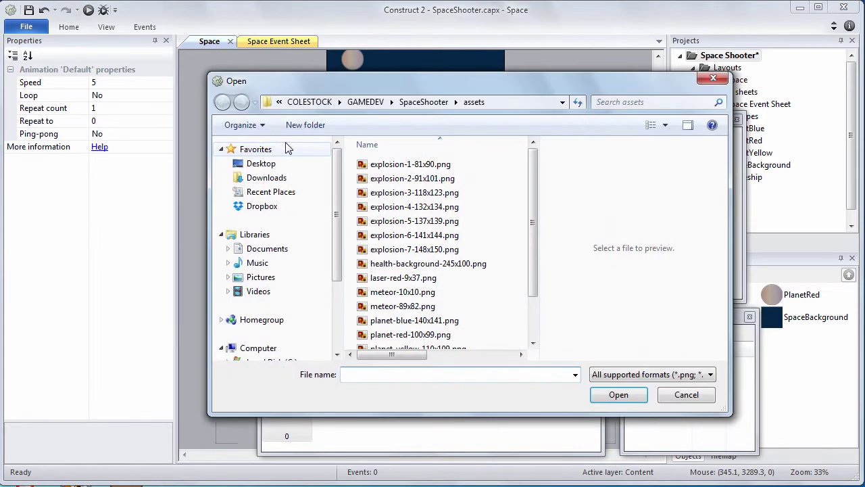
{"action": "left_click_drag", "start_coordinate": [532, 192], "coordinate": [532, 230]}
{"action": "left_click", "coordinate": [470, 327]}
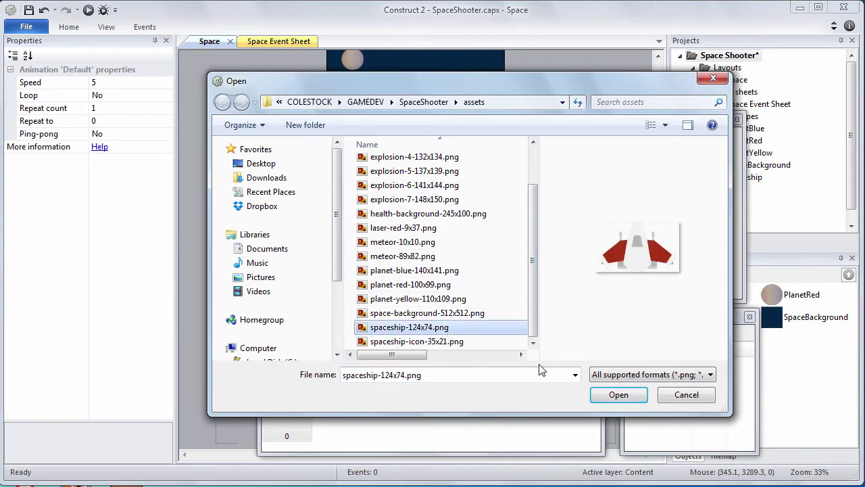
{"action": "left_click", "coordinate": [617, 394]}
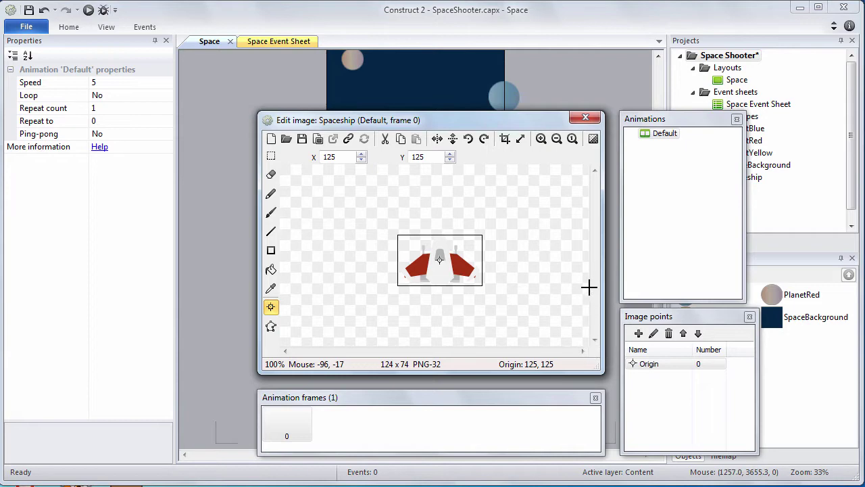
{"action": "left_click", "coordinate": [585, 120]}
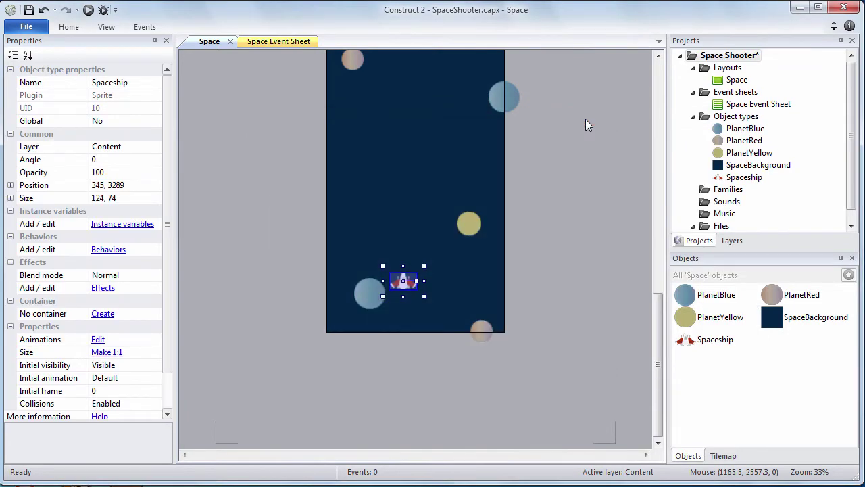
Step: Set the Spaceship's position to X 400 and Y 3416
{"action": "scroll", "coordinate": [586, 119], "scroll_direction": "up", "scroll_amount": 3, "text": "ctrl"}
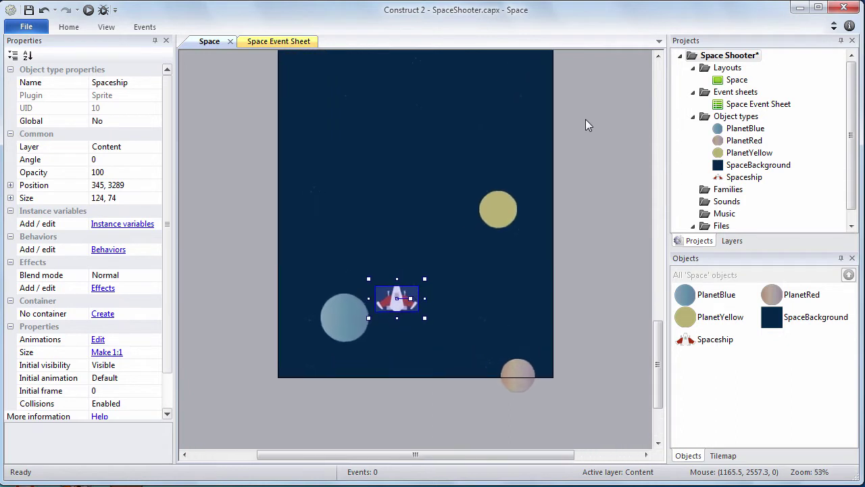
{"action": "left_click", "coordinate": [745, 179]}
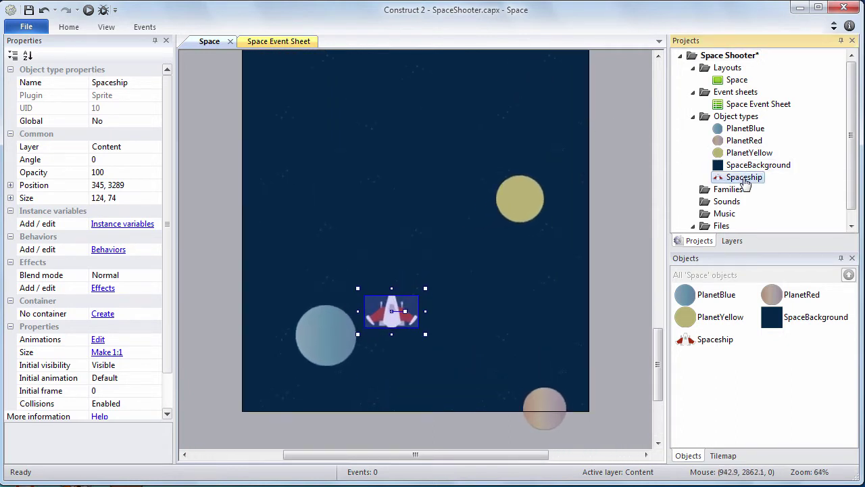
{"action": "left_click", "coordinate": [10, 185]}
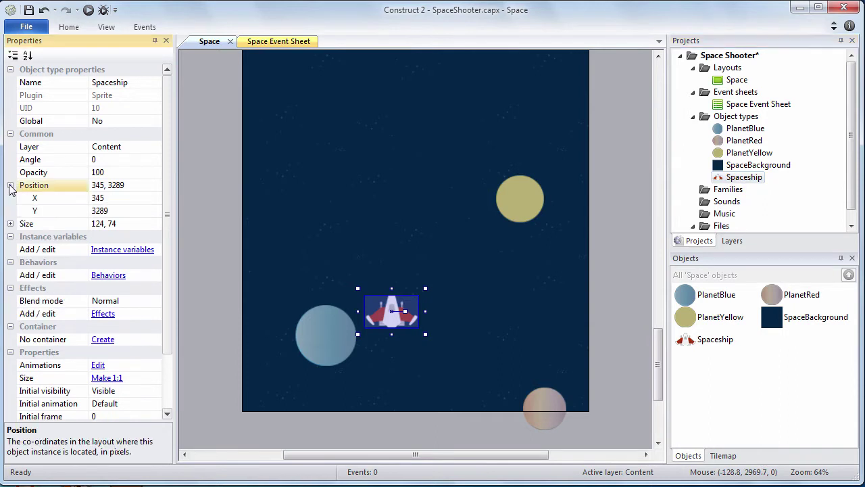
{"action": "left_click", "coordinate": [107, 199]}
{"action": "type", "text": "400"}
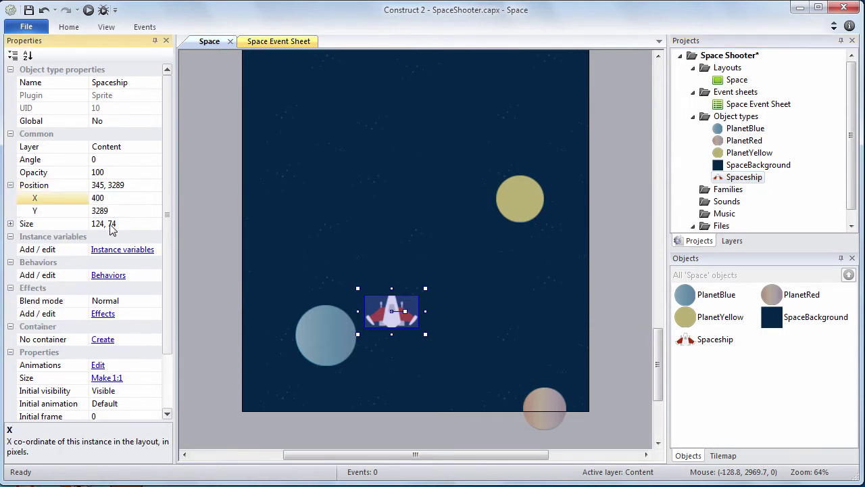
{"action": "left_click", "coordinate": [117, 214]}
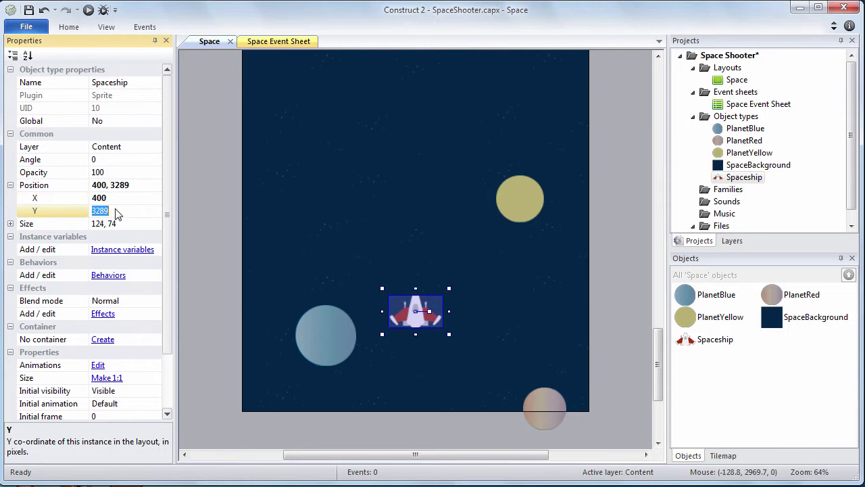
{"action": "type", "text": "3416"}
{"action": "key", "text": "Return"}
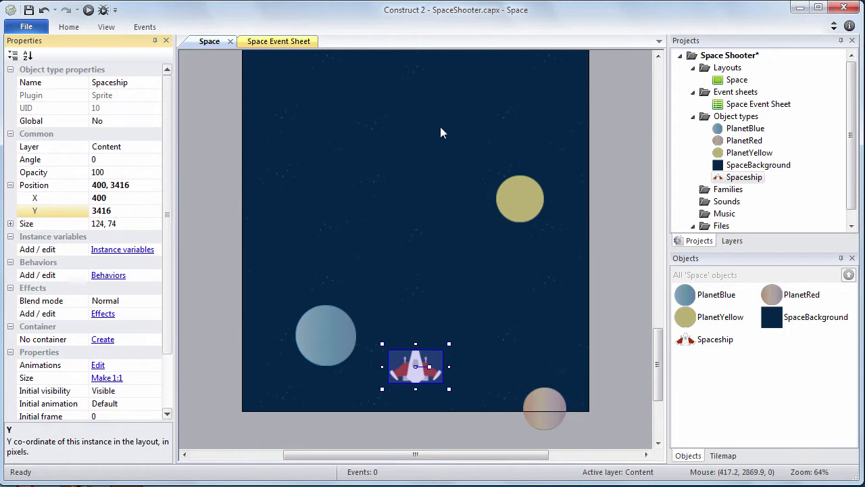
Step: Add the 8 Direction movement behavior to the Spaceship
{"action": "right_click", "coordinate": [736, 179]}
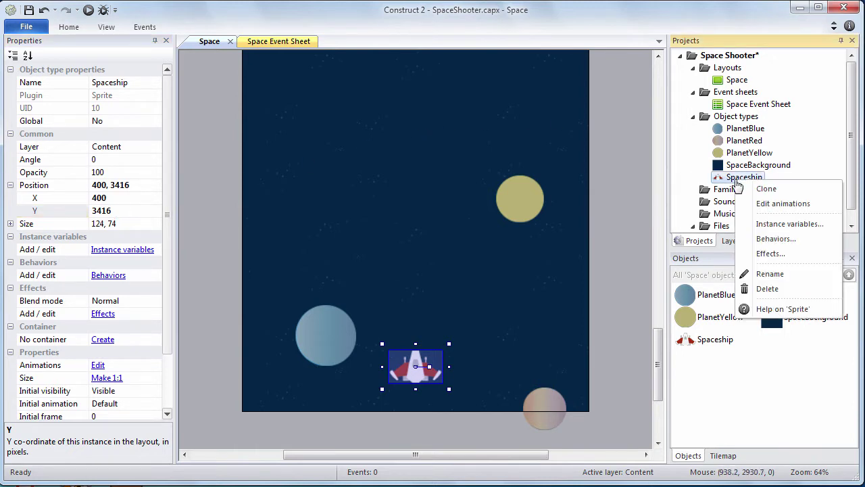
{"action": "left_click", "coordinate": [776, 239]}
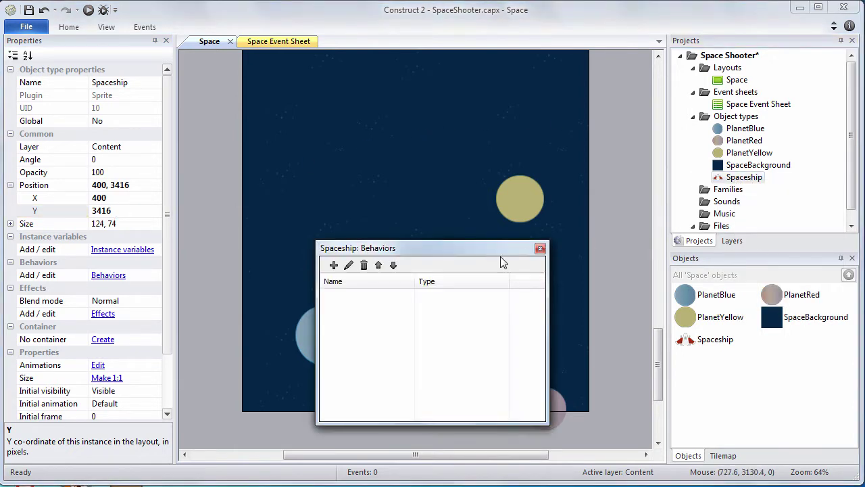
{"action": "left_click", "coordinate": [333, 267]}
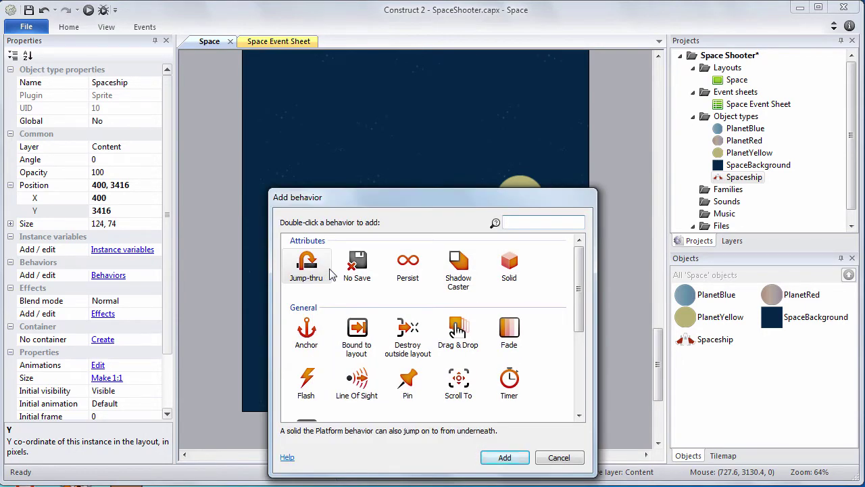
{"action": "scroll", "coordinate": [541, 304], "scroll_direction": "down", "scroll_amount": 5}
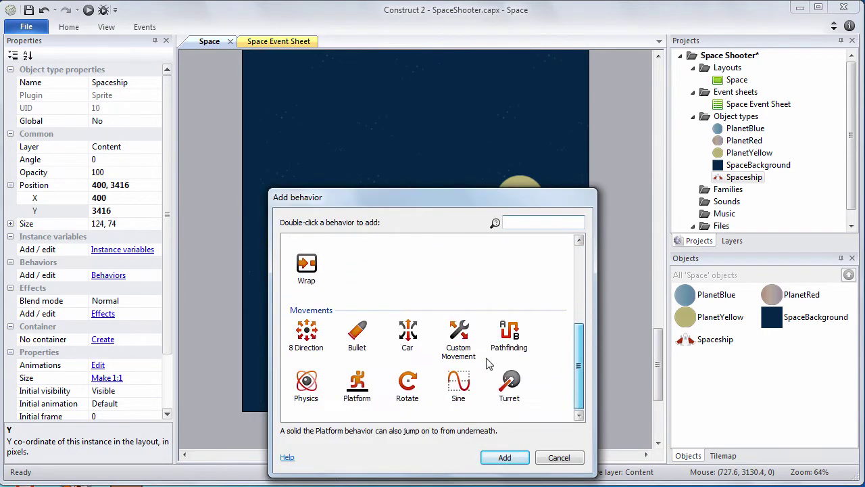
{"action": "left_click", "coordinate": [311, 338]}
{"action": "left_click", "coordinate": [505, 457]}
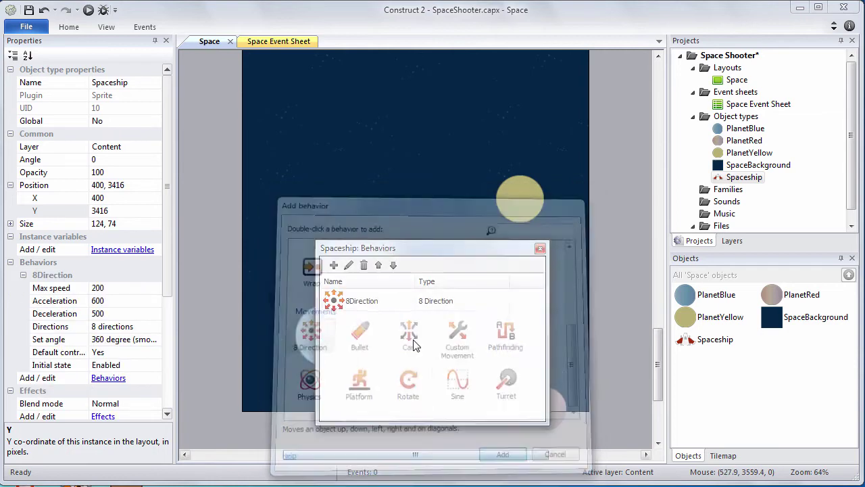
Step: Add the Scroll To and Bound to layout behaviors to the Spaceship
{"action": "left_click", "coordinate": [334, 265]}
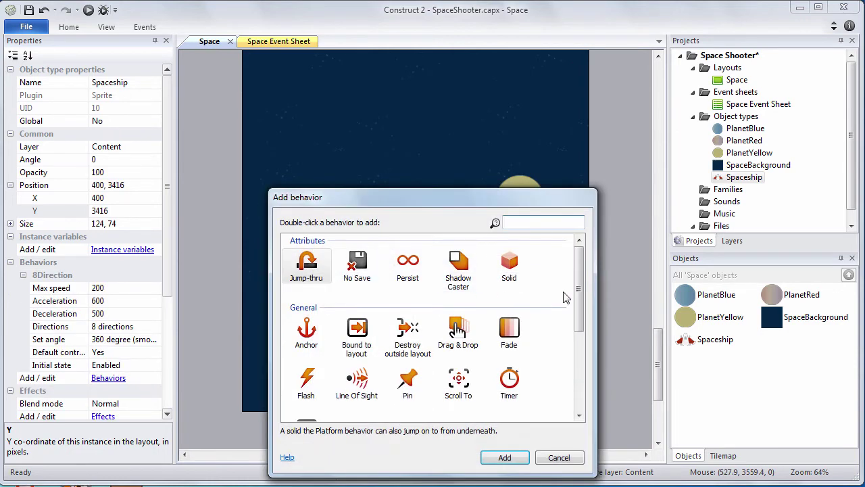
{"action": "scroll", "coordinate": [513, 325], "scroll_direction": "down", "scroll_amount": 1}
{"action": "left_click", "coordinate": [459, 358]}
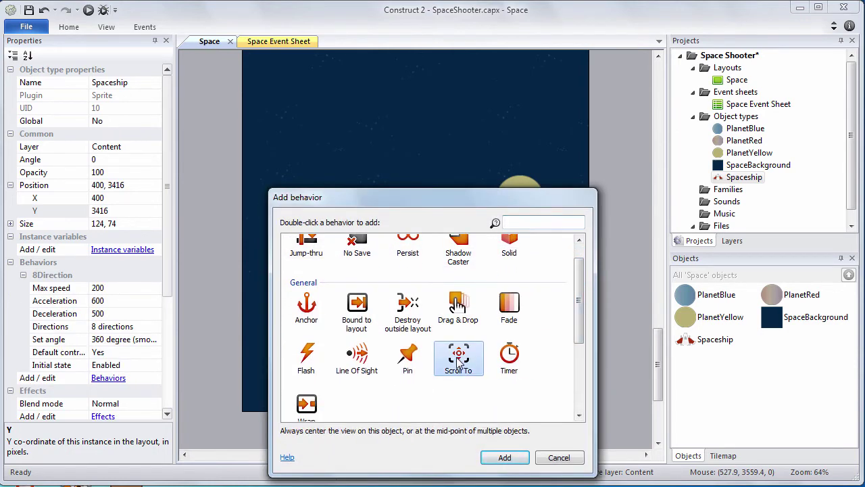
{"action": "left_click", "coordinate": [504, 457]}
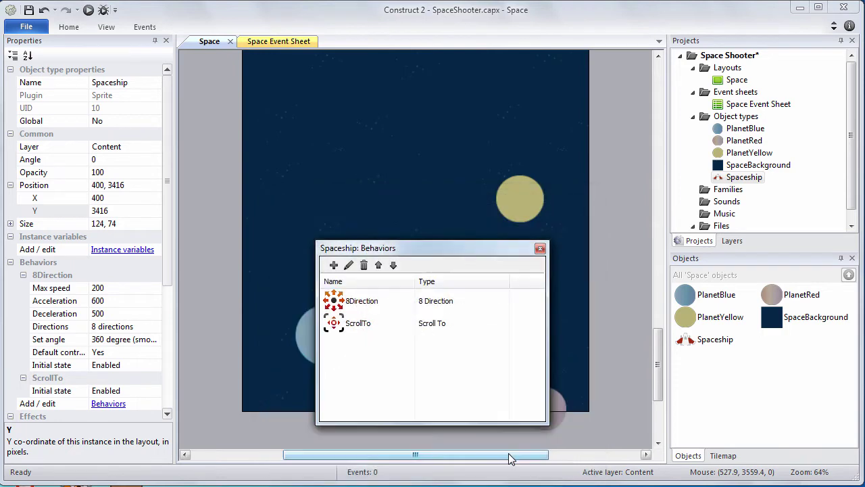
{"action": "left_click", "coordinate": [334, 265]}
{"action": "scroll", "coordinate": [581, 332], "scroll_direction": "down", "scroll_amount": 1}
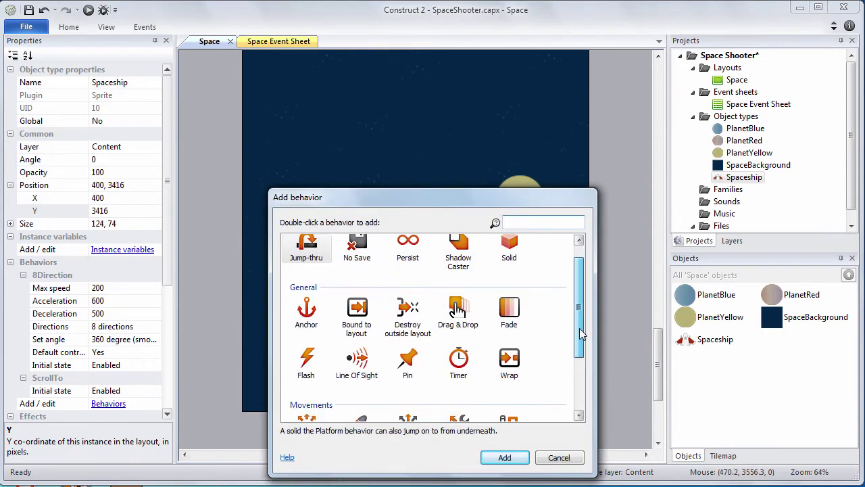
{"action": "left_click_drag", "start_coordinate": [581, 333], "coordinate": [583, 340]}
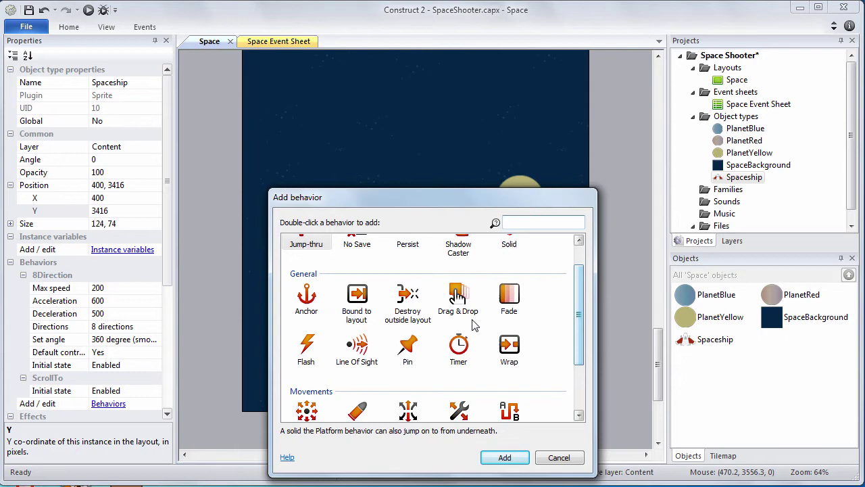
{"action": "left_click", "coordinate": [372, 317]}
{"action": "left_click", "coordinate": [500, 457]}
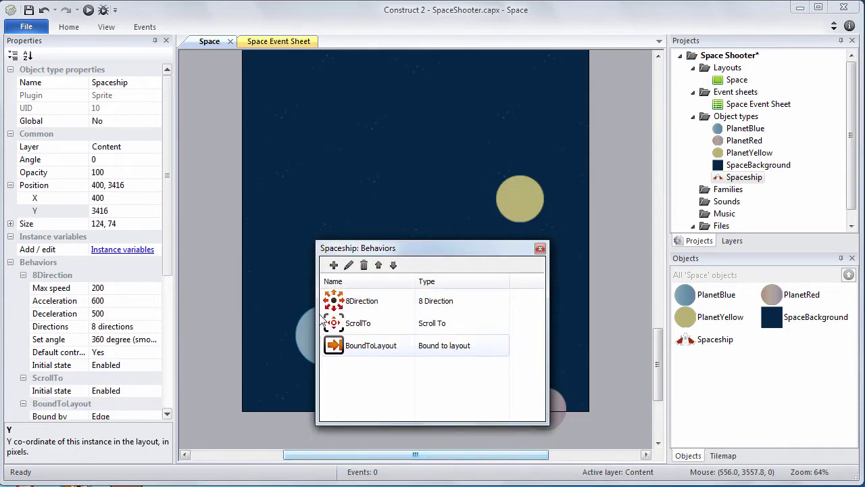
Step: Set 8 Direction Max speed to 375 and Set angle to No, then save
{"action": "left_click_drag", "start_coordinate": [167, 178], "coordinate": [172, 259]}
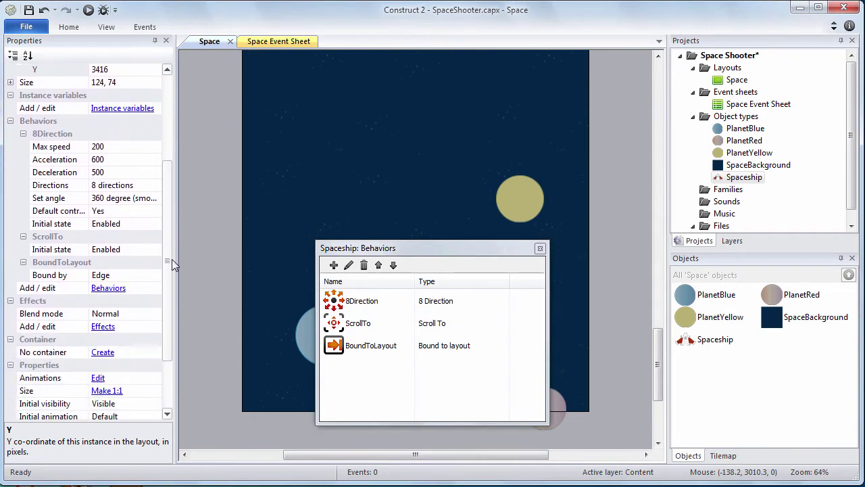
{"action": "left_click", "coordinate": [97, 147]}
{"action": "type", "text": "375"}
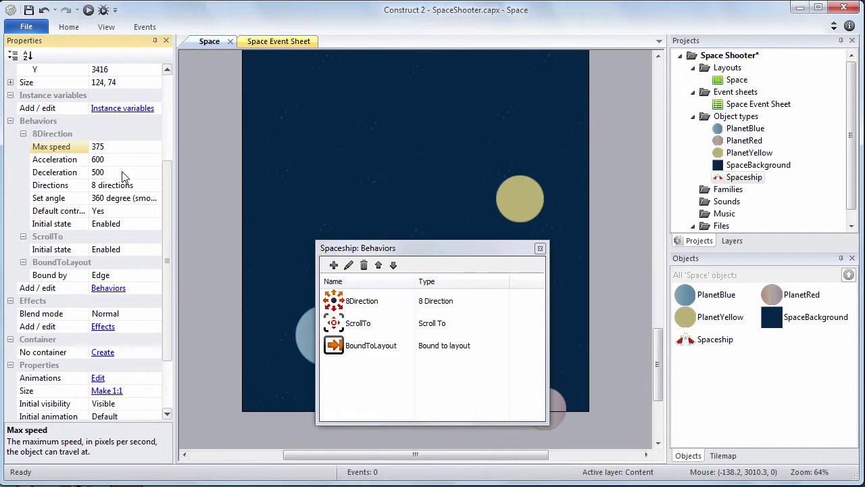
{"action": "left_click", "coordinate": [113, 199]}
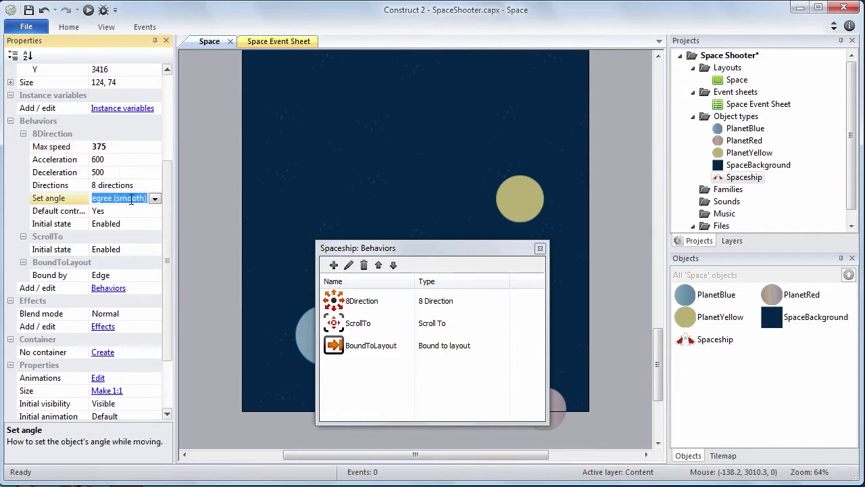
{"action": "left_click", "coordinate": [155, 198]}
{"action": "left_click", "coordinate": [109, 211]}
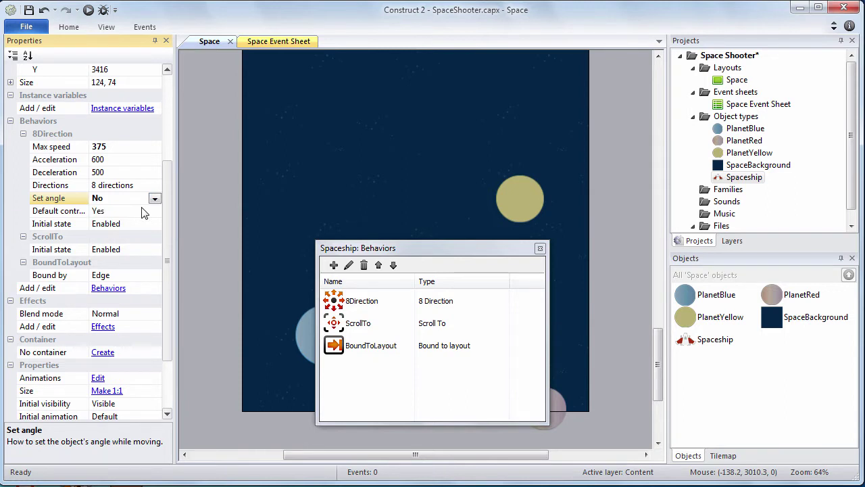
{"action": "key", "text": "ctrl+s"}
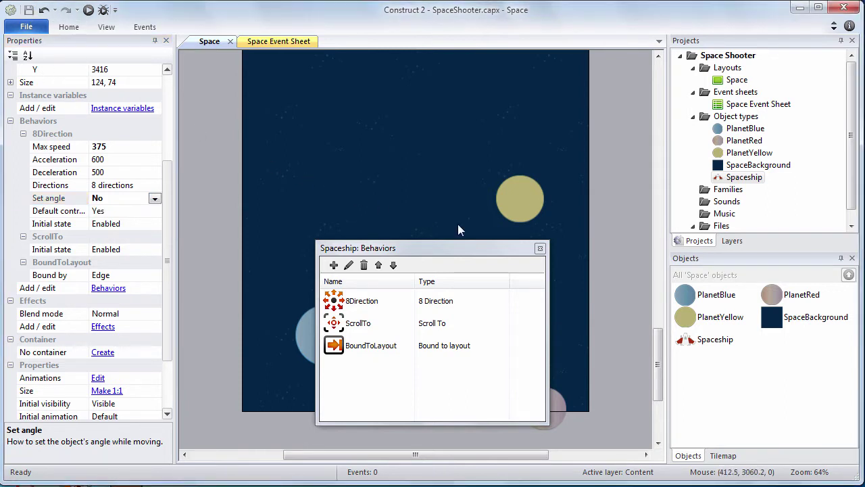
{"action": "left_click", "coordinate": [540, 249]}
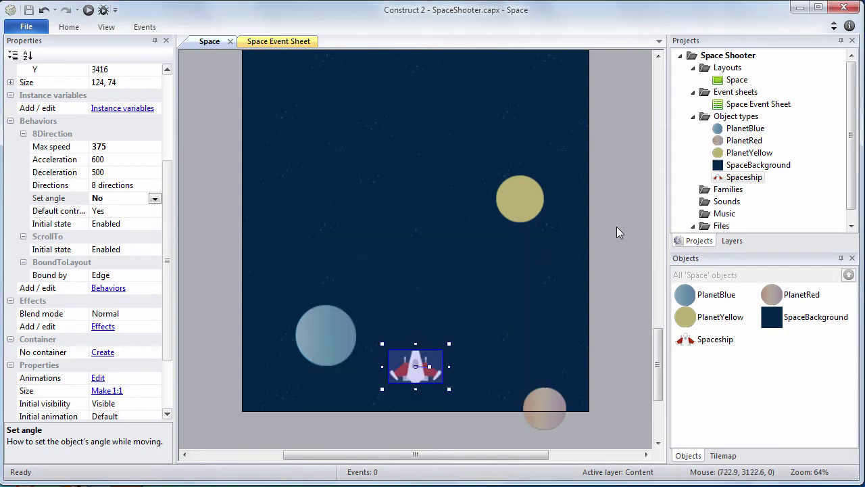
Step: In the Spaceship's animation editor, add an image point named LaserLeft
{"action": "right_click", "coordinate": [744, 179]}
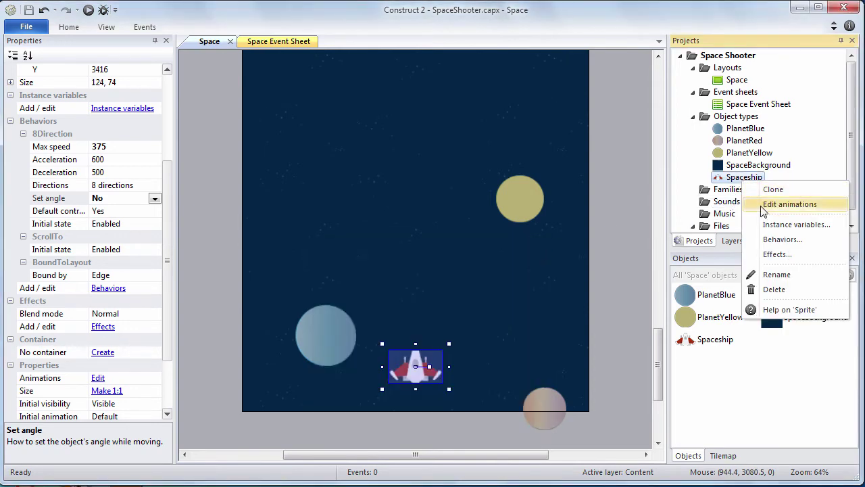
{"action": "left_click", "coordinate": [764, 205]}
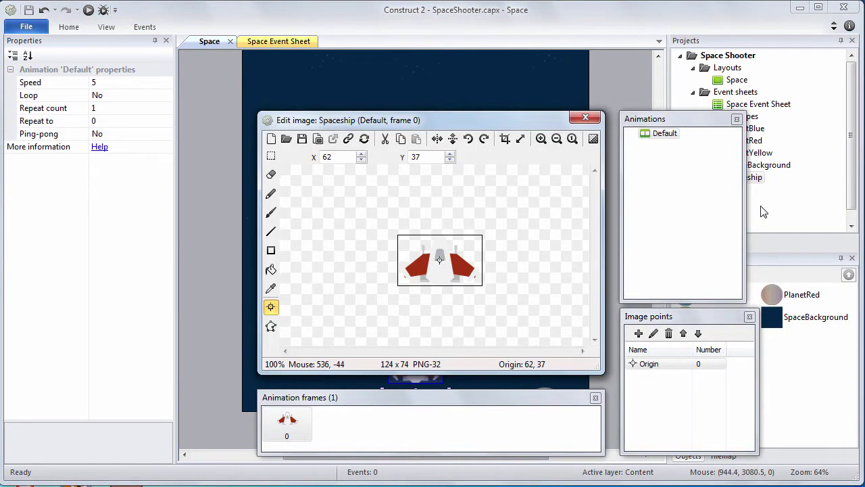
{"action": "left_click_drag", "start_coordinate": [697, 315], "coordinate": [696, 311]}
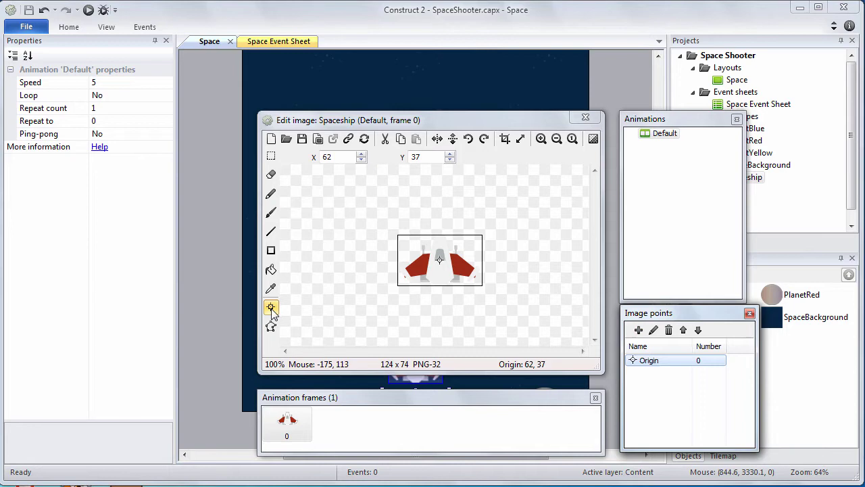
{"action": "left_click", "coordinate": [638, 330]}
{"action": "right_click", "coordinate": [659, 373]}
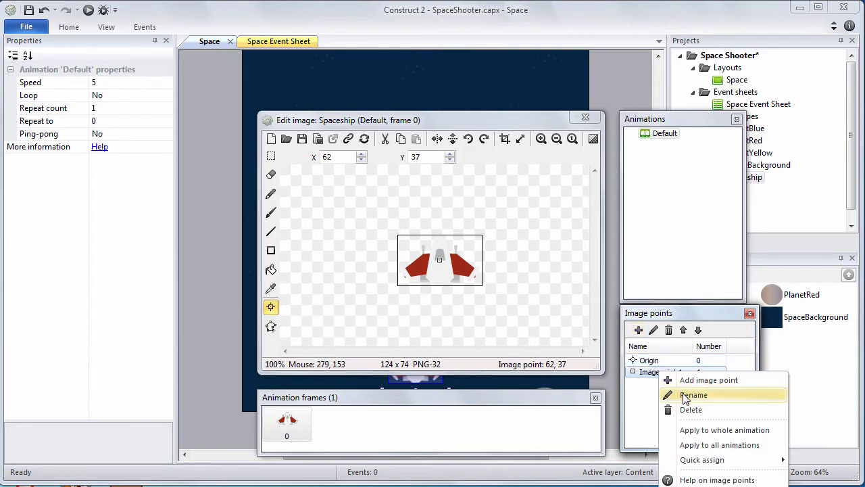
{"action": "left_click", "coordinate": [684, 395]}
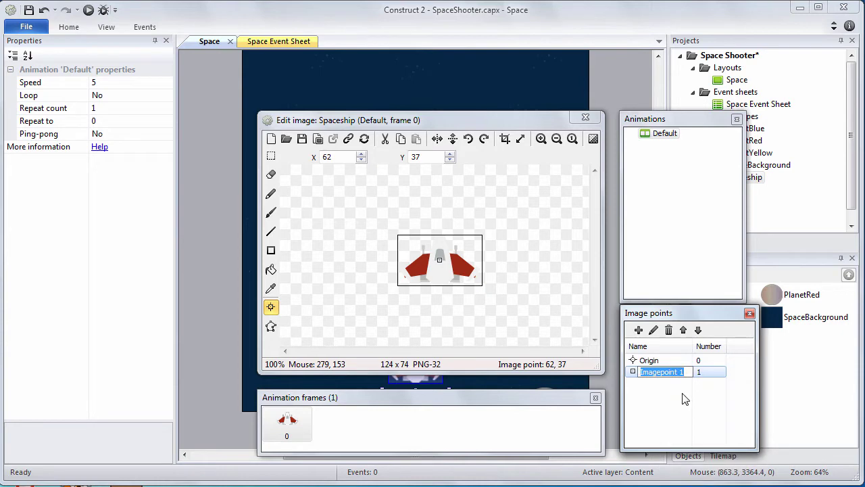
{"action": "type", "text": "Las"}
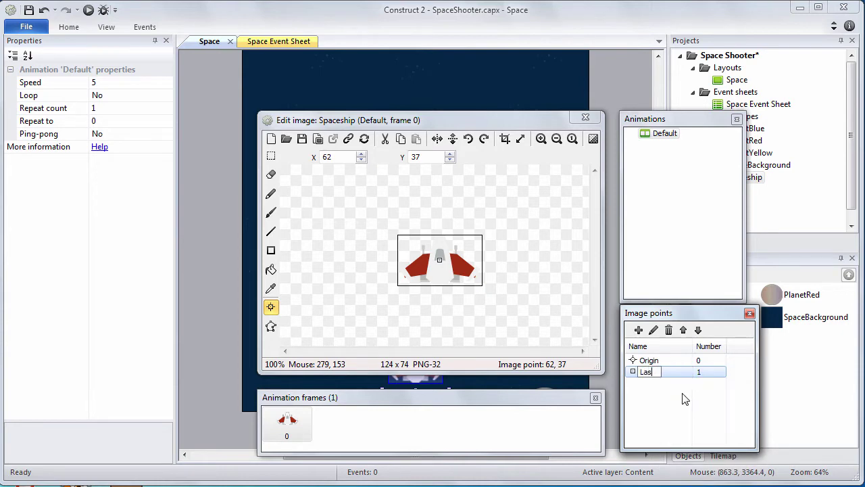
{"action": "type", "text": "erLeft"}
{"action": "key", "text": "Return"}
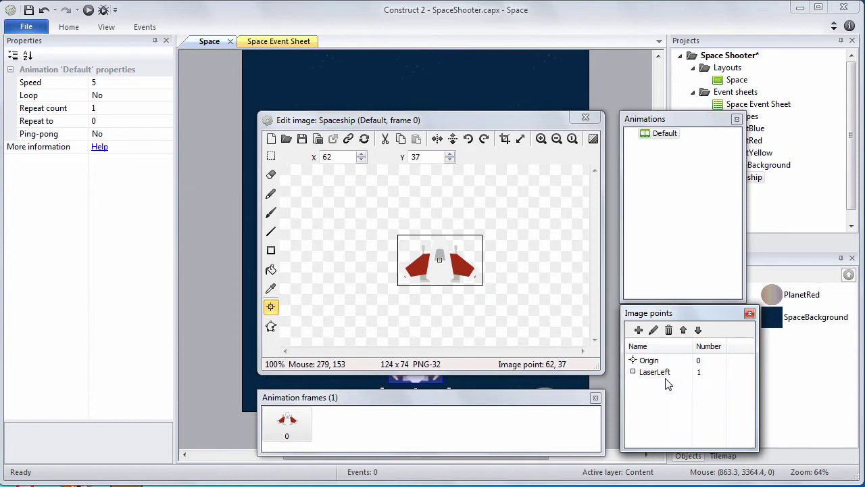
Step: Position the LaserLeft image point at X 38, Y 0
{"action": "left_click", "coordinate": [663, 373]}
{"action": "left_click", "coordinate": [337, 157]}
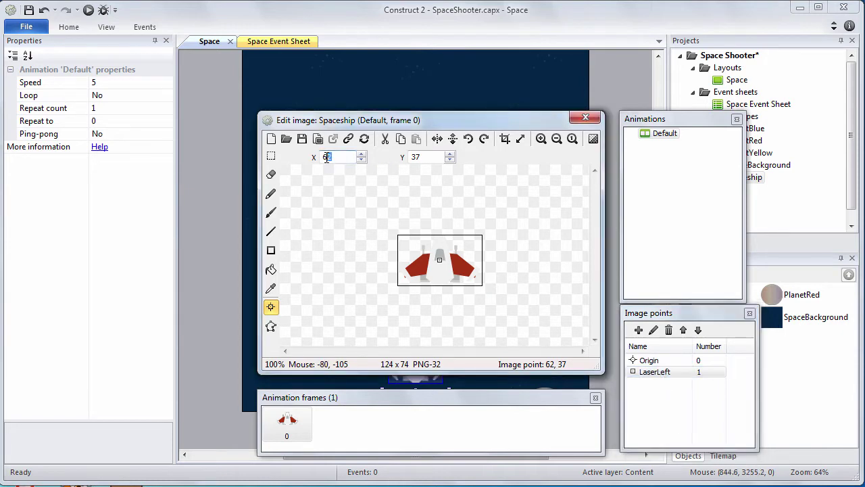
{"action": "type", "text": "38"}
{"action": "left_click", "coordinate": [408, 158]}
{"action": "type", "text": "0"}
Step: Add a second image point named LaserRight at X 86, Y 0
{"action": "left_click", "coordinate": [639, 330]}
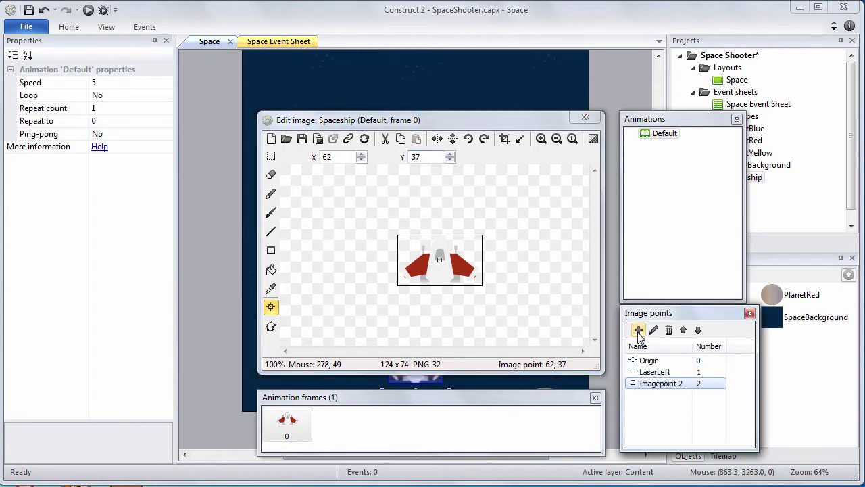
{"action": "right_click", "coordinate": [651, 383]}
{"action": "left_click", "coordinate": [685, 405]}
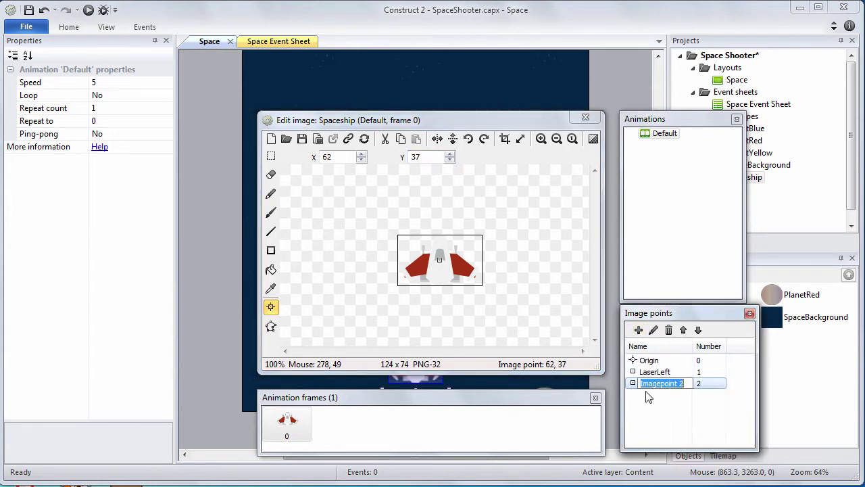
{"action": "type", "text": "LaserRight"}
{"action": "key", "text": "Return"}
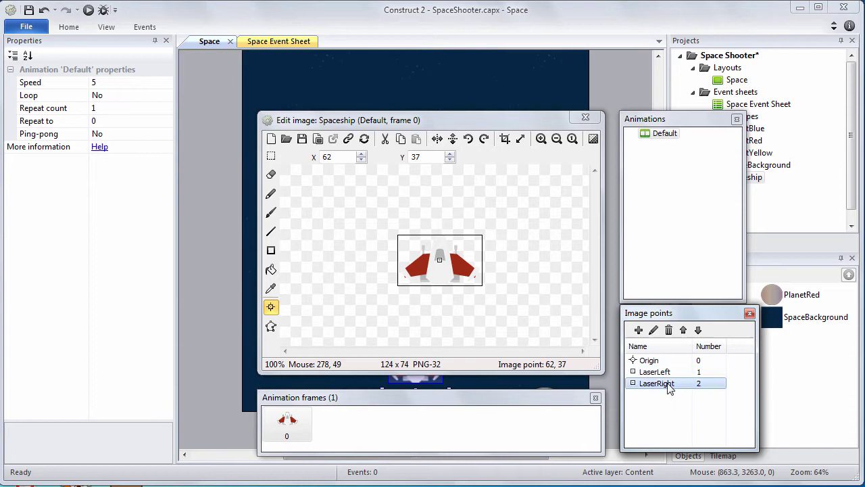
{"action": "left_click_drag", "start_coordinate": [342, 158], "coordinate": [315, 160]}
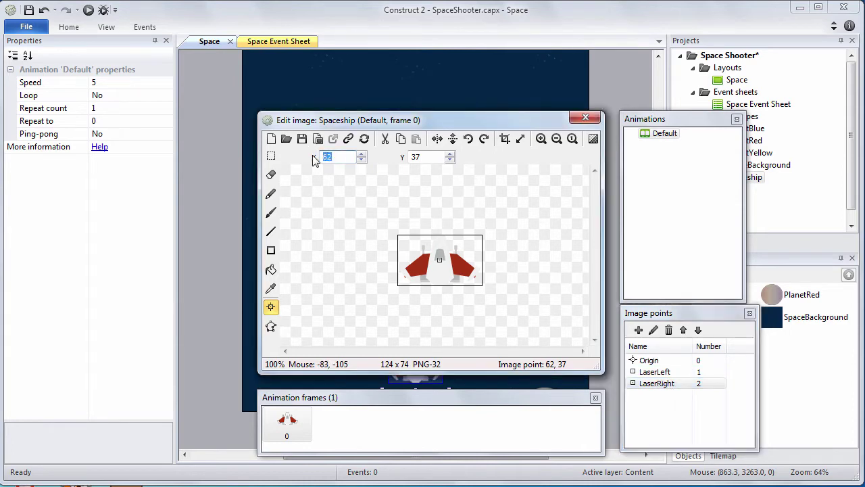
{"action": "type", "text": "86"}
{"action": "key", "text": "Tab"}
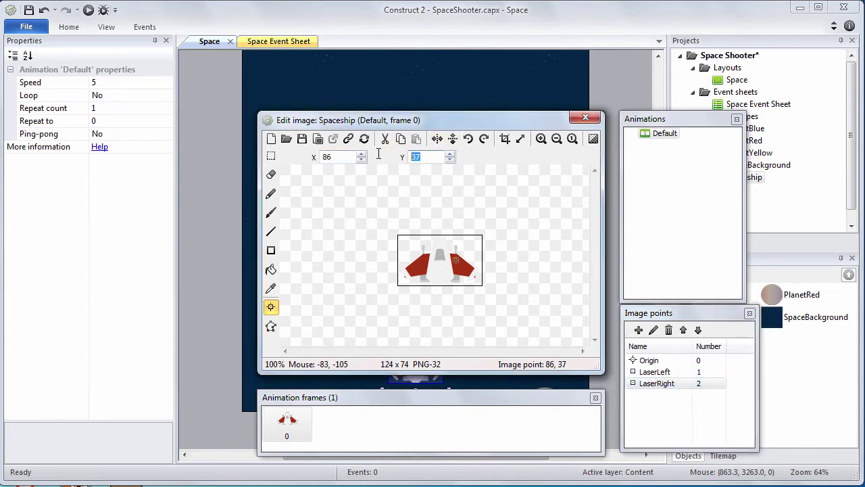
Step: Review the Origin, LaserLeft and LaserRight points, then close the image points panel and editor
{"action": "left_click", "coordinate": [650, 360]}
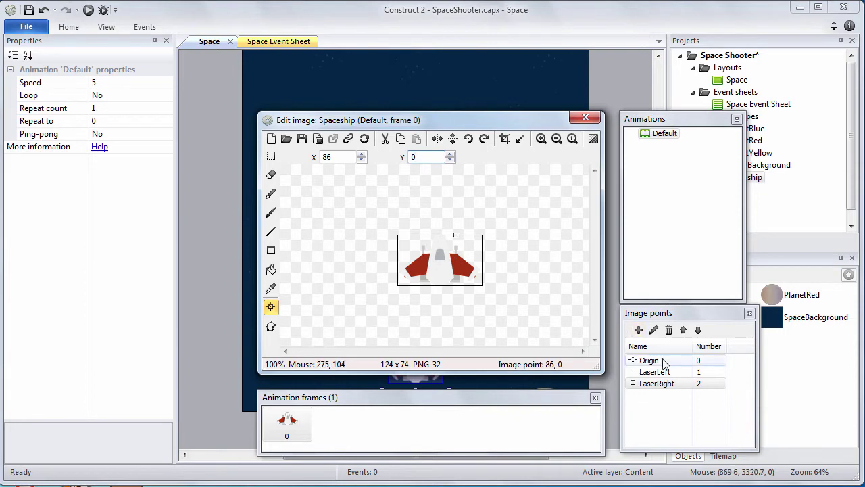
{"action": "left_click", "coordinate": [654, 372]}
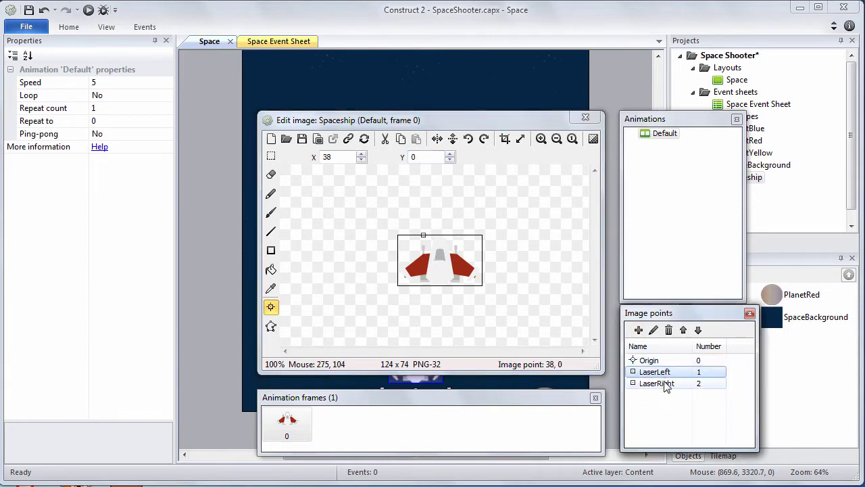
{"action": "left_click", "coordinate": [664, 383]}
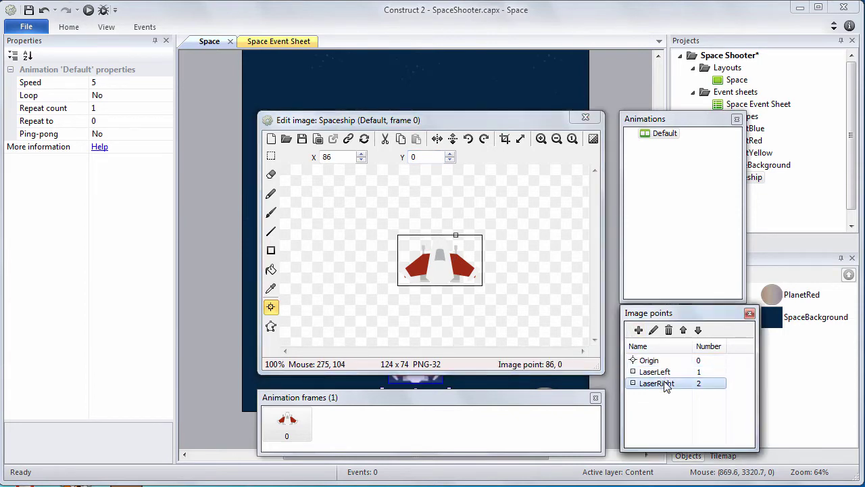
{"action": "left_click", "coordinate": [749, 315]}
{"action": "left_click", "coordinate": [585, 117]}
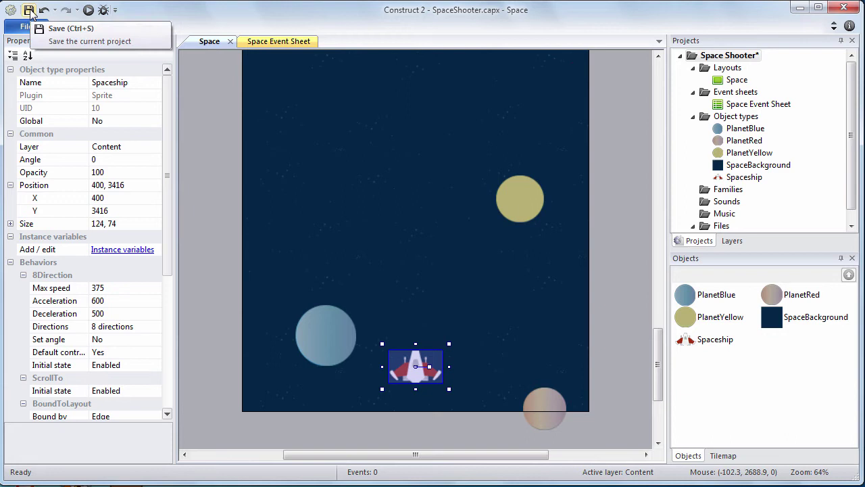
Step: Save the project, show the Space layout's properties, and select Space Event Sheet
{"action": "left_click", "coordinate": [30, 12]}
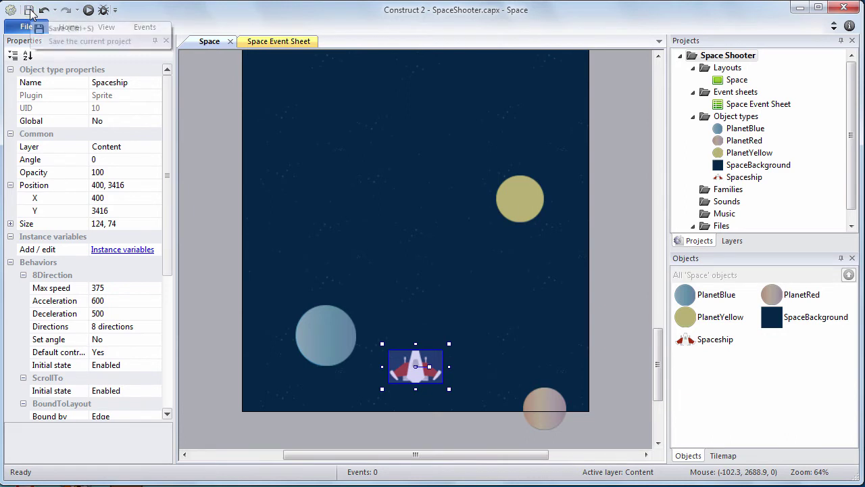
{"action": "left_click", "coordinate": [737, 81]}
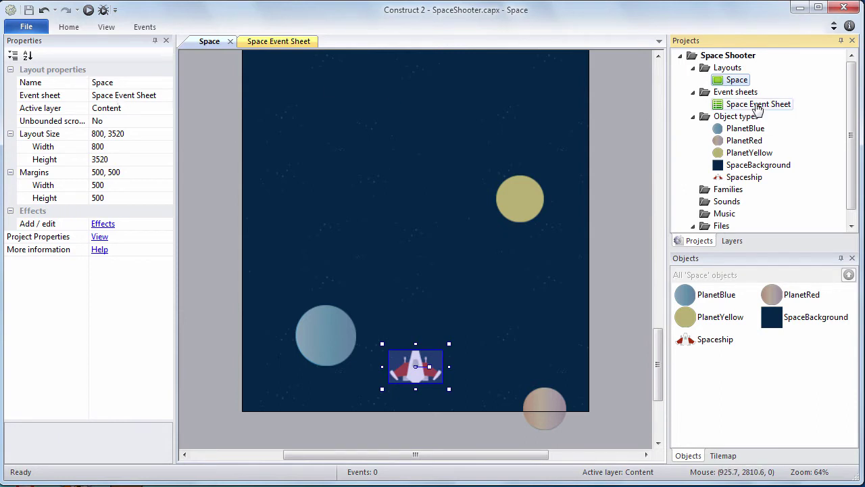
{"action": "left_click", "coordinate": [758, 104]}
Step: Add a System 'On start of layout' event to the Space Event Sheet
{"action": "double_click", "coordinate": [758, 106]}
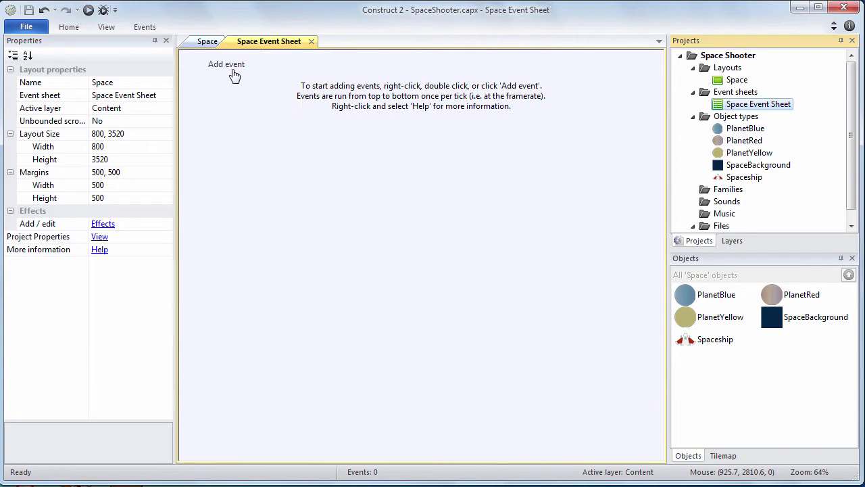
{"action": "left_click", "coordinate": [231, 71]}
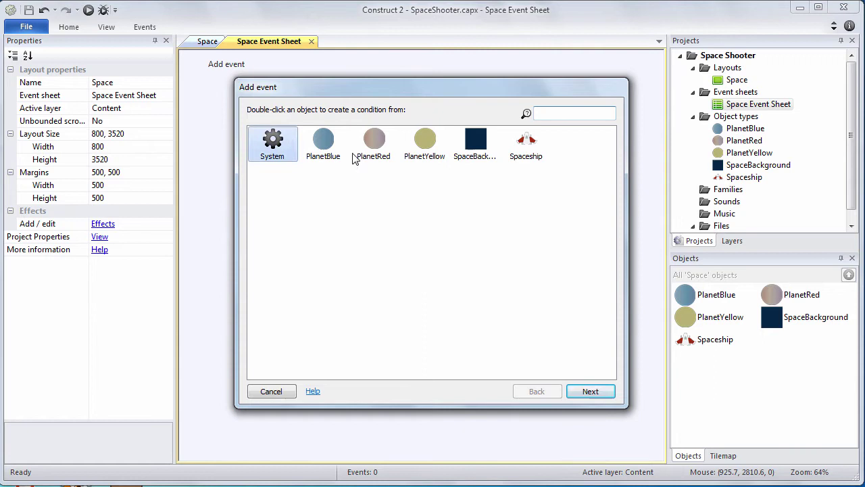
{"action": "double_click", "coordinate": [257, 161]}
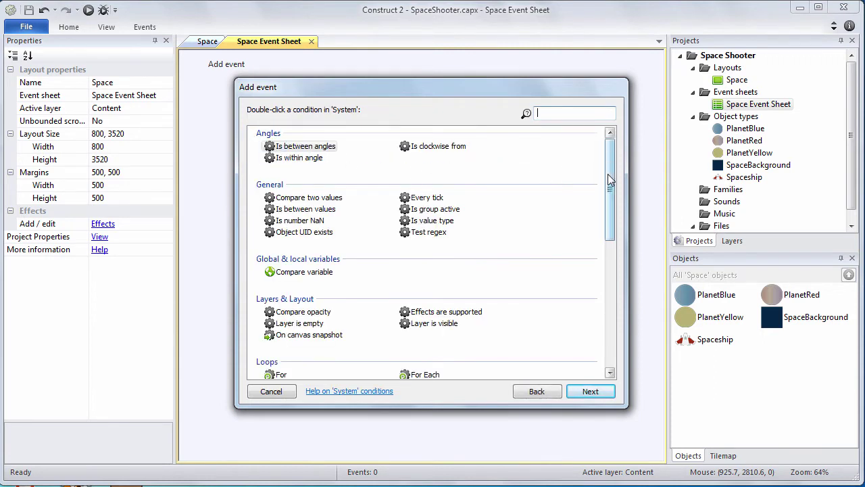
{"action": "left_click_drag", "start_coordinate": [609, 179], "coordinate": [609, 310]}
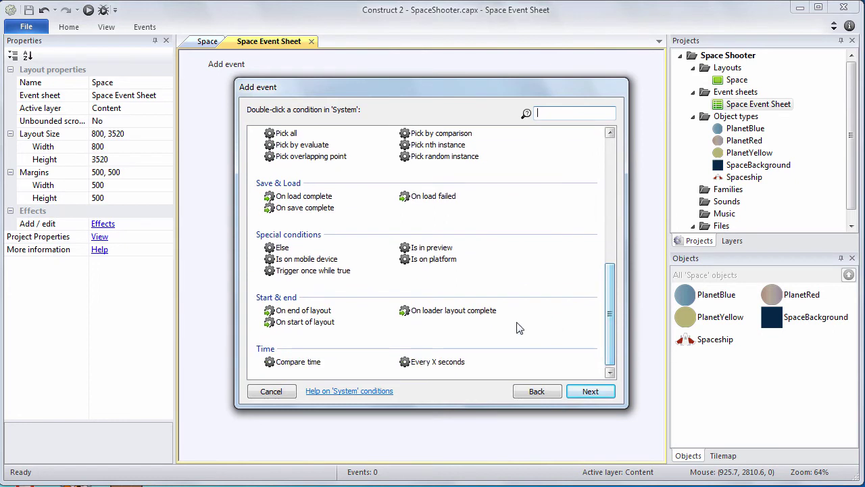
{"action": "left_click", "coordinate": [314, 322]}
{"action": "double_click", "coordinate": [314, 322]}
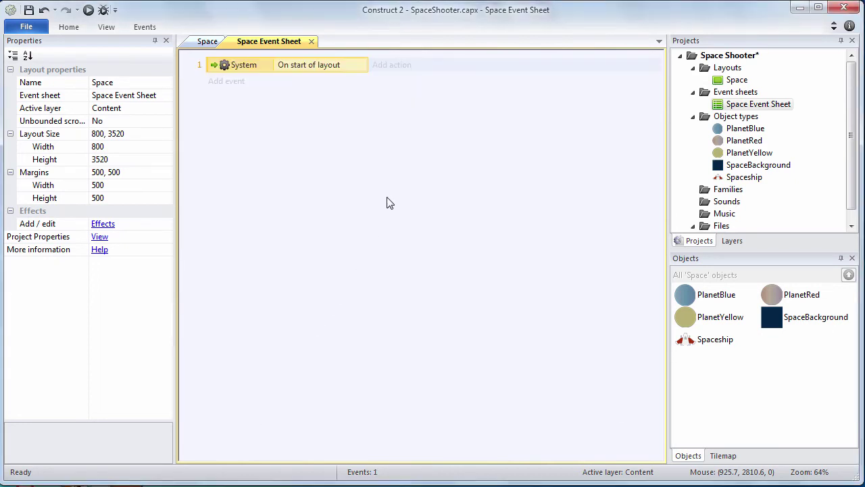
Step: Make event 1 set the Spaceship's 8Direction speed to 100, then return to the Space layout
{"action": "left_click", "coordinate": [382, 68]}
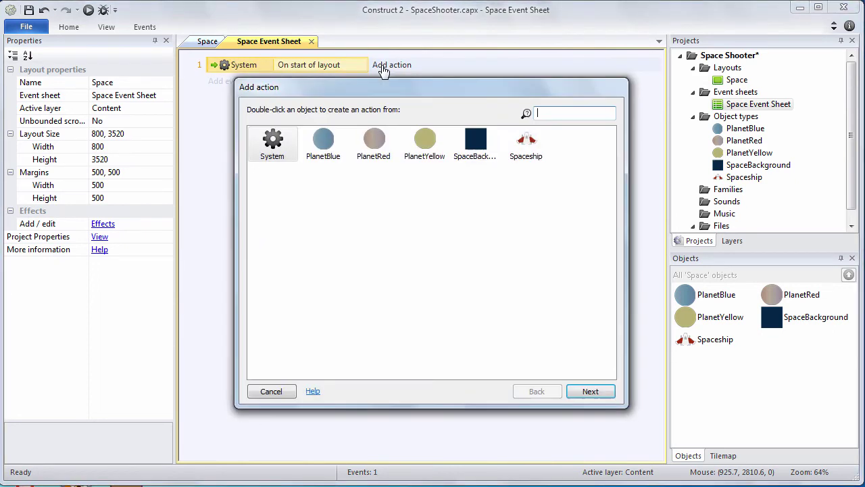
{"action": "double_click", "coordinate": [526, 140]}
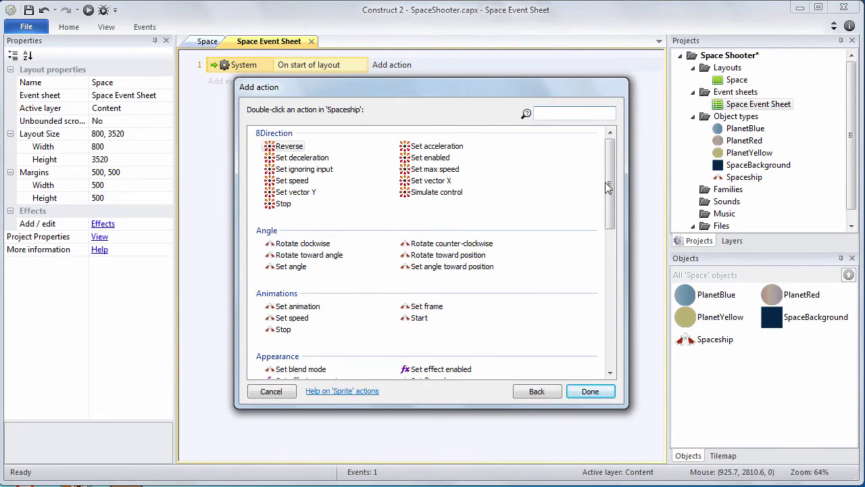
{"action": "double_click", "coordinate": [292, 180]}
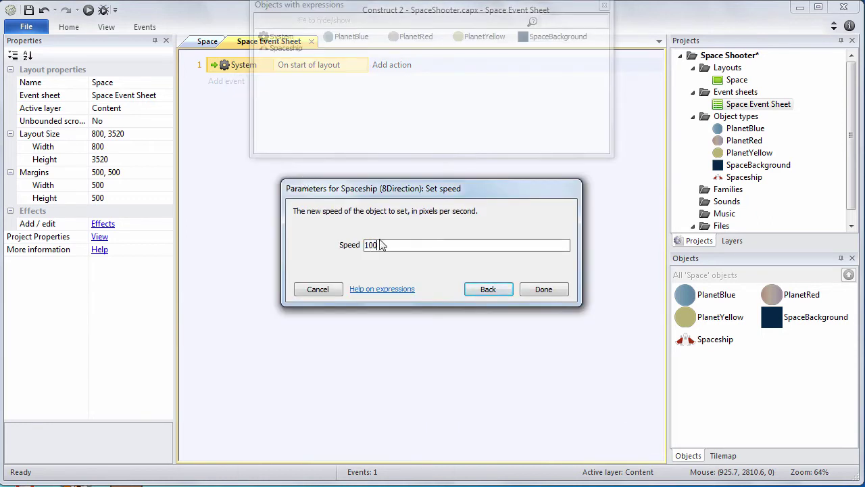
{"action": "type", "text": "100"}
{"action": "left_click", "coordinate": [544, 290]}
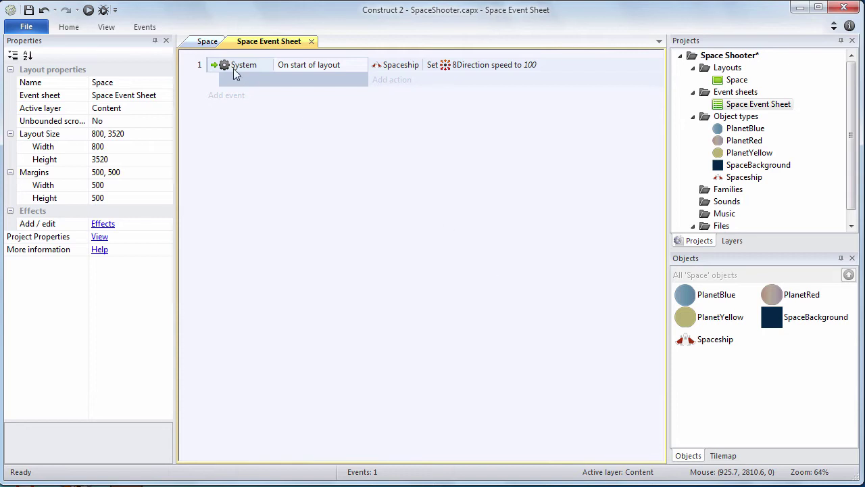
{"action": "left_click", "coordinate": [199, 45]}
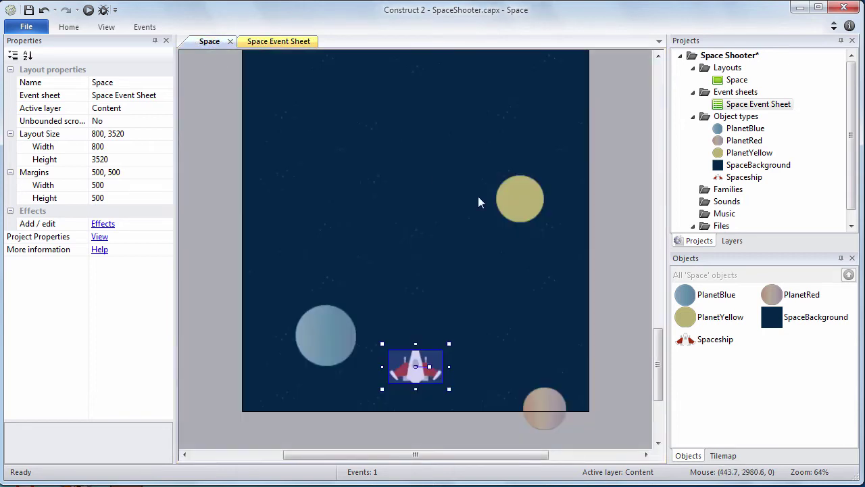
Step: Insert a new Sprite object type named Laser and place it below the layout
{"action": "left_click_drag", "start_coordinate": [661, 362], "coordinate": [662, 387]}
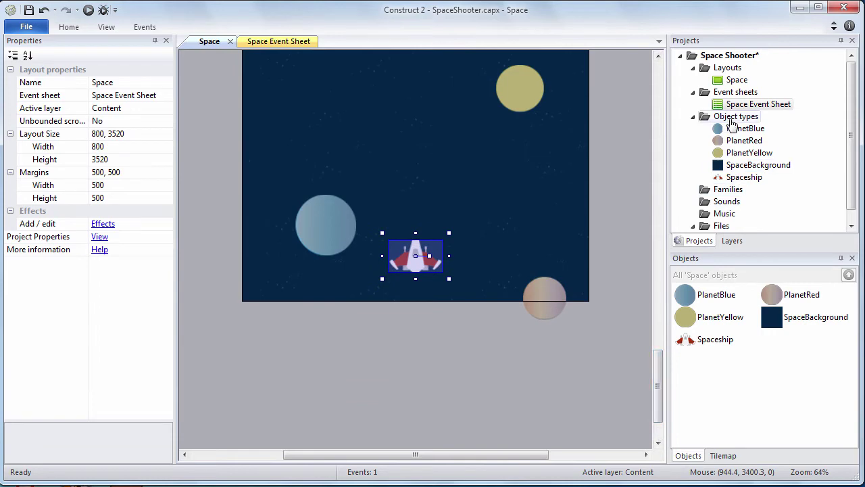
{"action": "right_click", "coordinate": [731, 123]}
{"action": "left_click", "coordinate": [744, 128]}
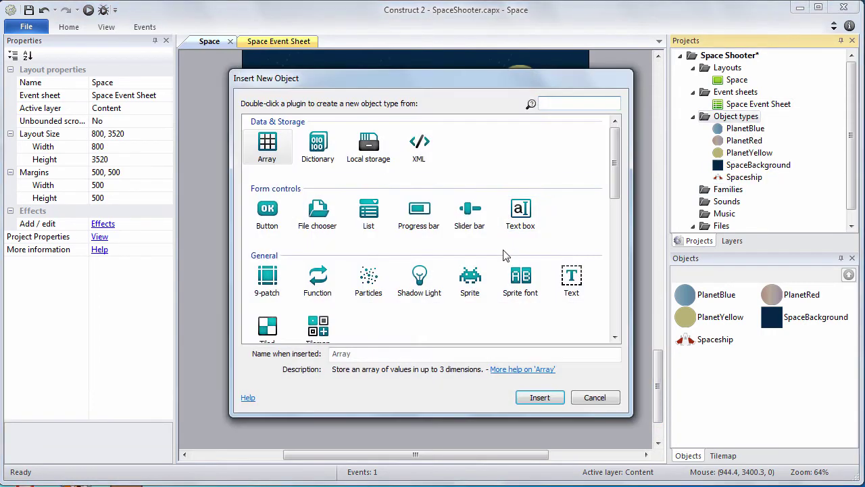
{"action": "left_click", "coordinate": [470, 278]}
{"action": "left_click", "coordinate": [438, 353]}
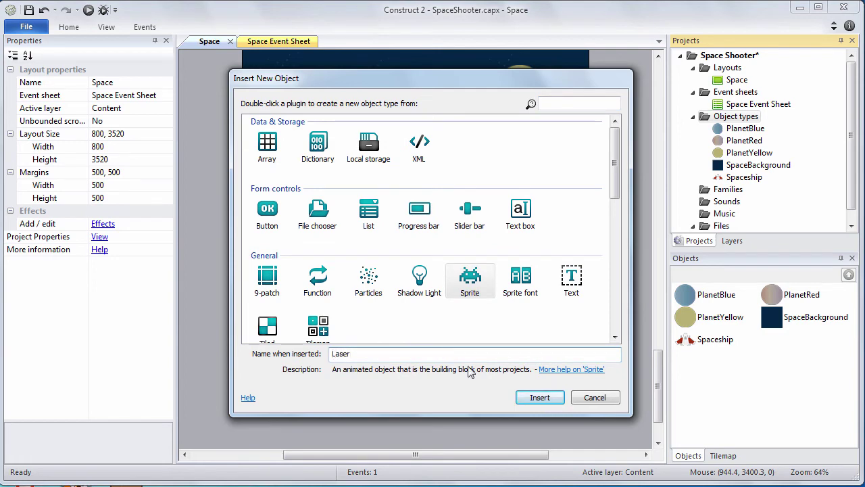
{"action": "left_click", "coordinate": [541, 399]}
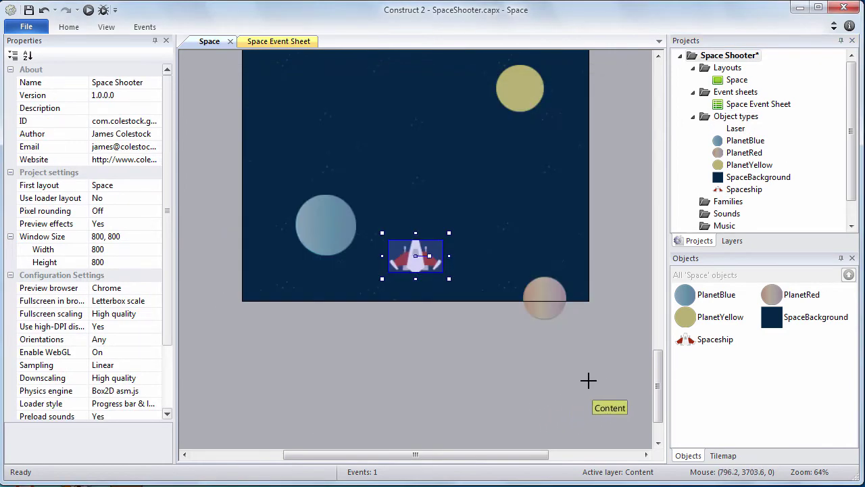
{"action": "left_click", "coordinate": [610, 397]}
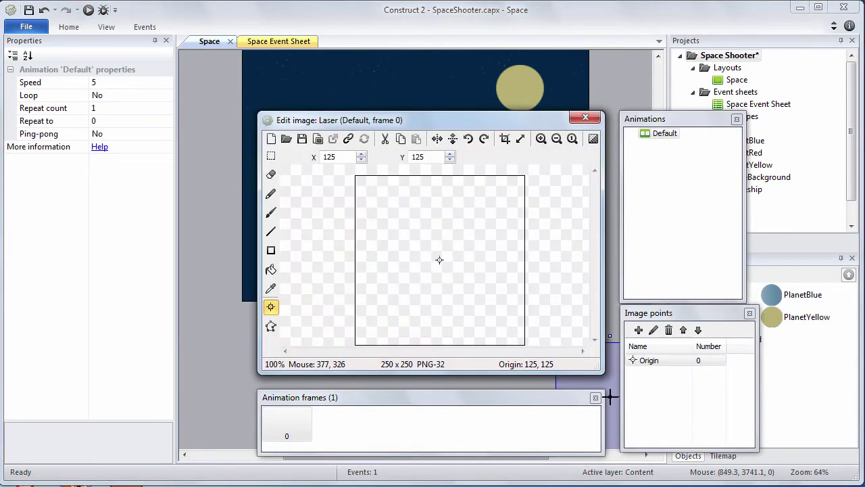
Step: Load laser-red-9x37.png into the Laser sprite and rotate it 90° clockwise
{"action": "left_click", "coordinate": [287, 138]}
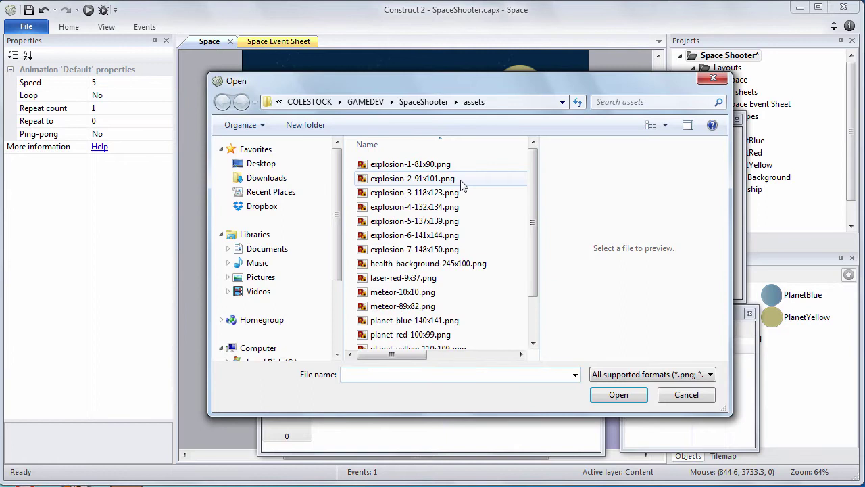
{"action": "left_click", "coordinate": [418, 277]}
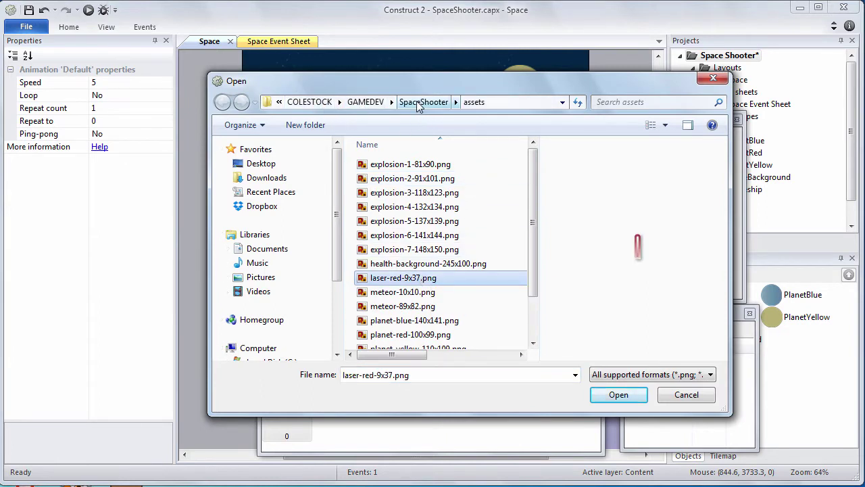
{"action": "left_click", "coordinate": [617, 395]}
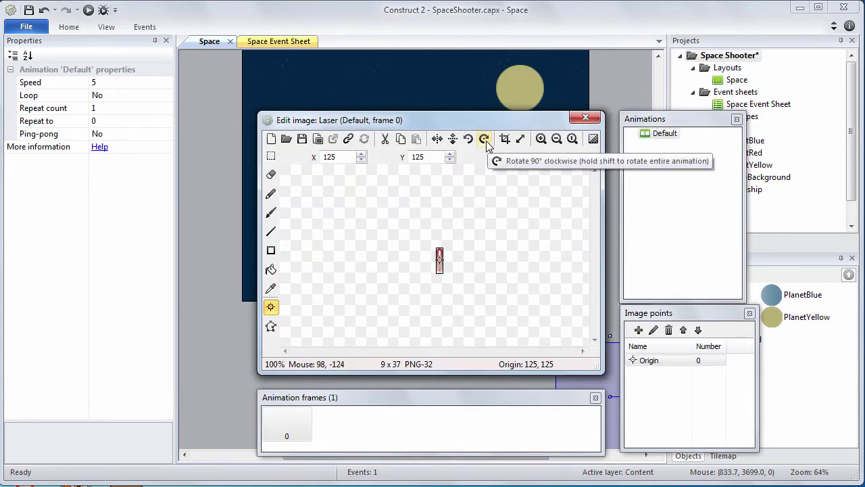
{"action": "left_click", "coordinate": [484, 139]}
Step: Set the Laser image's origin to X 10, Y 5 and close the image editor
{"action": "left_click_drag", "start_coordinate": [340, 160], "coordinate": [320, 157]}
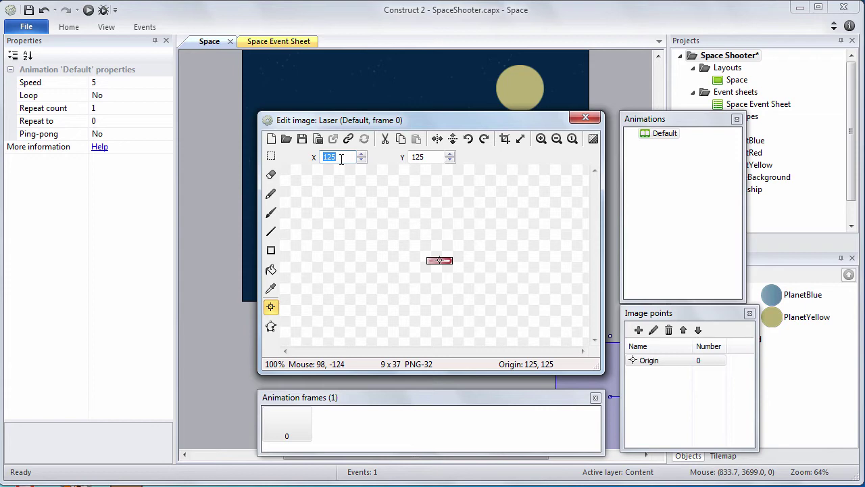
{"action": "left_click", "coordinate": [663, 367]}
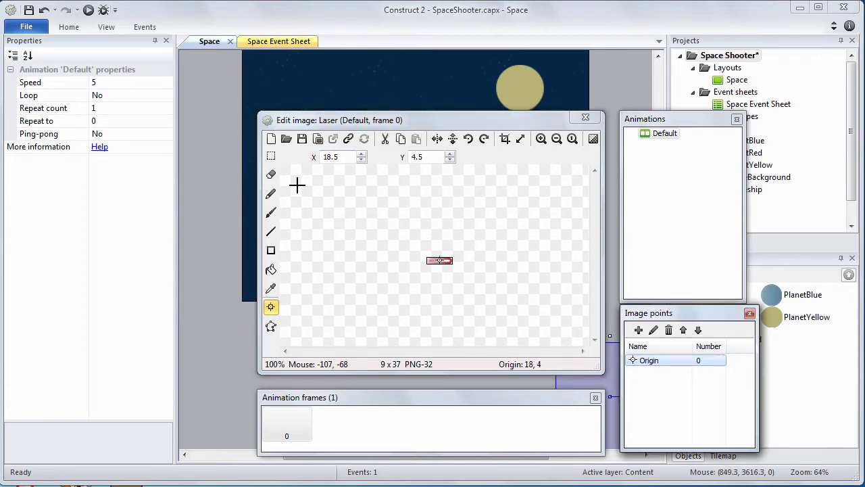
{"action": "left_click_drag", "start_coordinate": [339, 157], "coordinate": [308, 159]}
{"action": "type", "text": "10"}
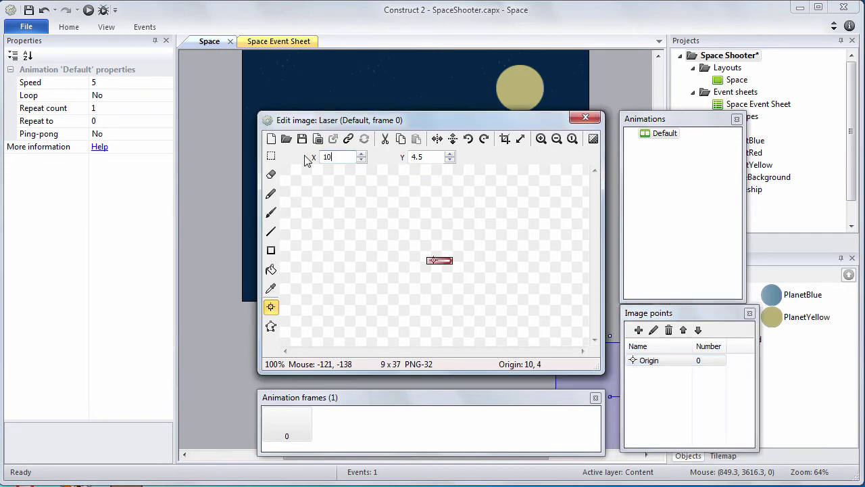
{"action": "left_click_drag", "start_coordinate": [427, 156], "coordinate": [393, 157]}
{"action": "type", "text": "5"}
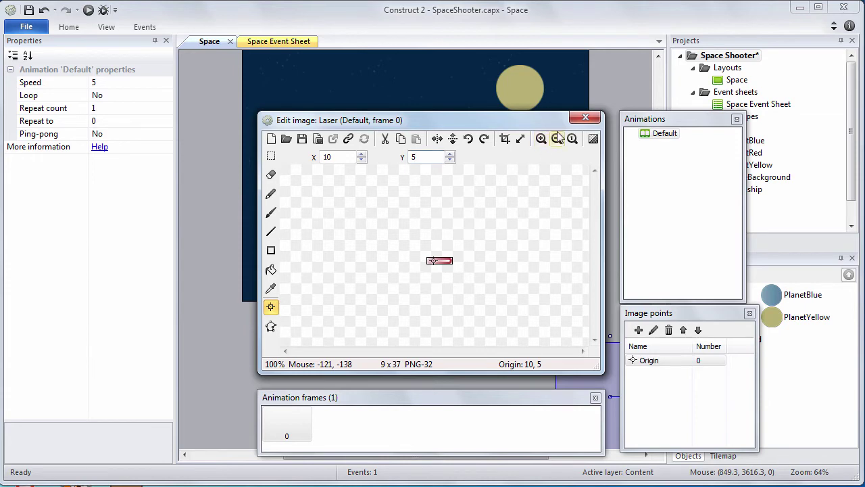
{"action": "left_click", "coordinate": [585, 117]}
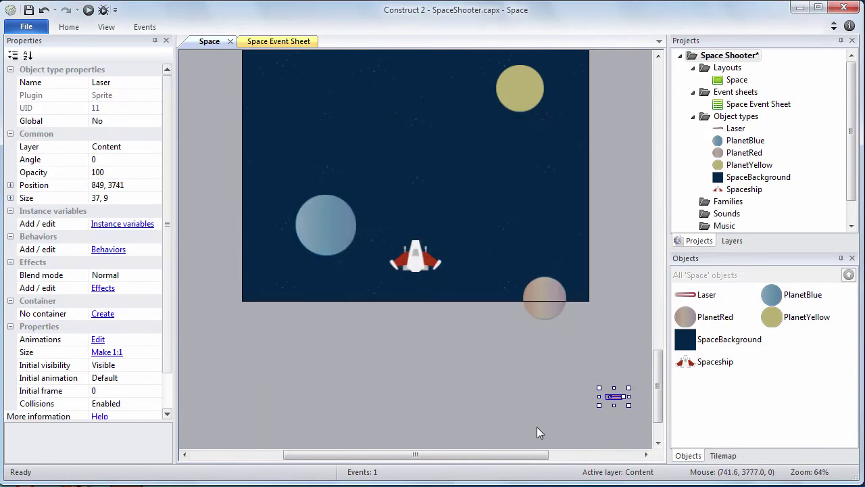
Step: Add a Bullet behavior to the Laser object type
{"action": "left_click_drag", "start_coordinate": [516, 455], "coordinate": [480, 464]}
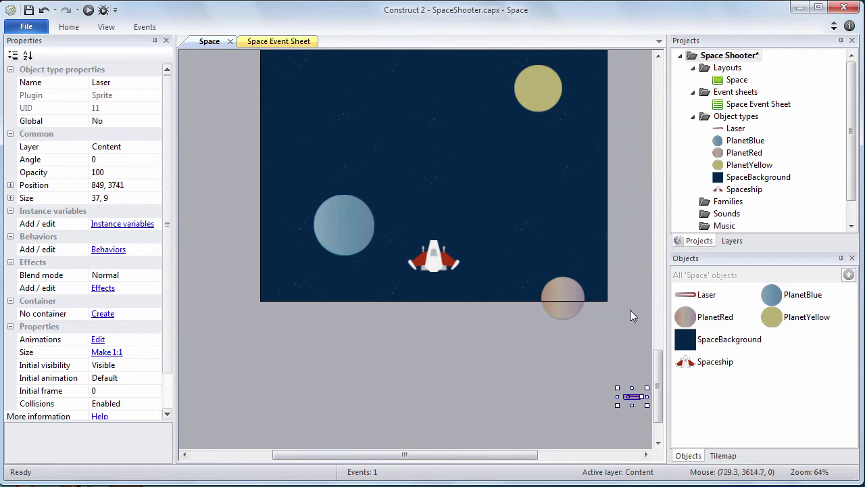
{"action": "left_click", "coordinate": [729, 129]}
{"action": "right_click", "coordinate": [726, 129]}
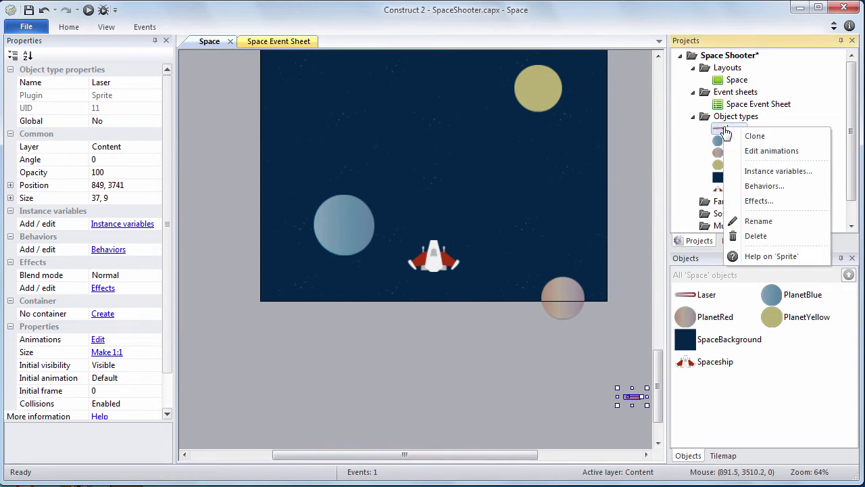
{"action": "left_click", "coordinate": [750, 186]}
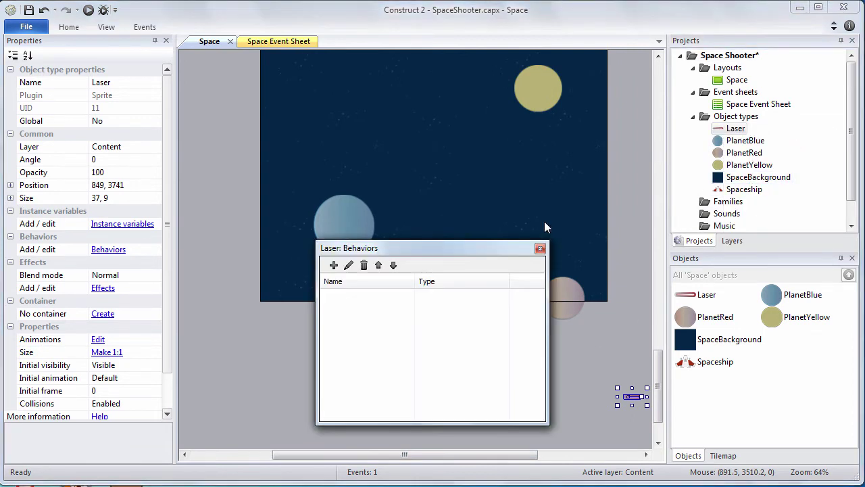
{"action": "left_click", "coordinate": [334, 265]}
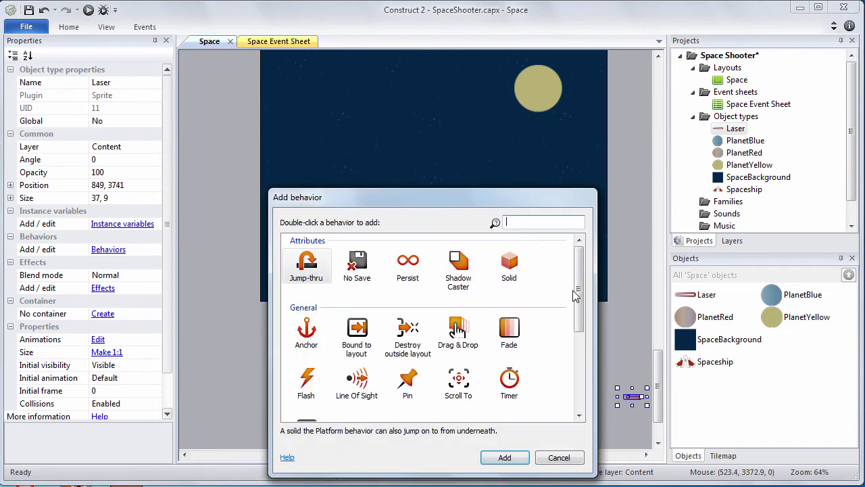
{"action": "left_click_drag", "start_coordinate": [579, 291], "coordinate": [582, 374]}
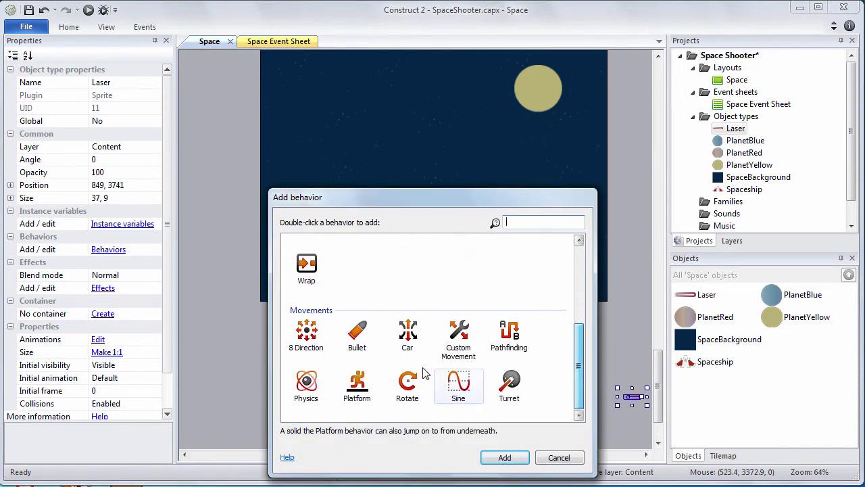
{"action": "left_click", "coordinate": [357, 338]}
{"action": "left_click", "coordinate": [503, 459]}
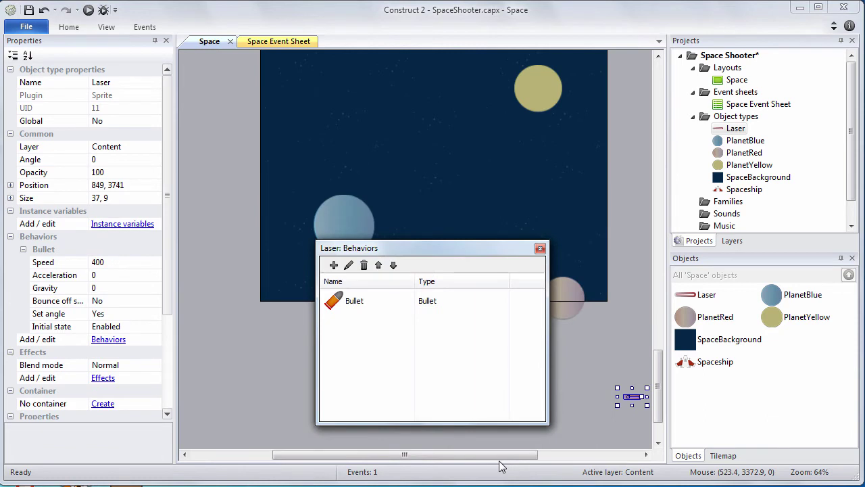
{"action": "left_click", "coordinate": [541, 249]}
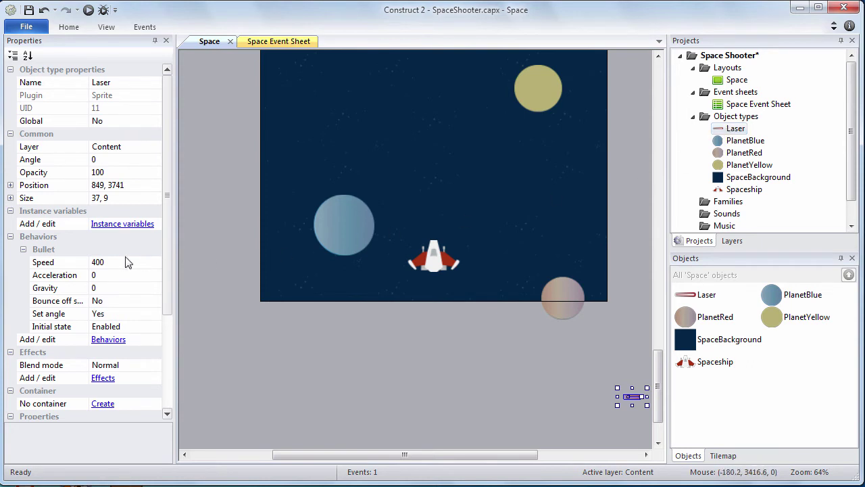
Step: Change the Laser's Bullet speed from 400 to 800 and save the project
{"action": "left_click", "coordinate": [113, 264]}
{"action": "type", "text": "8"}
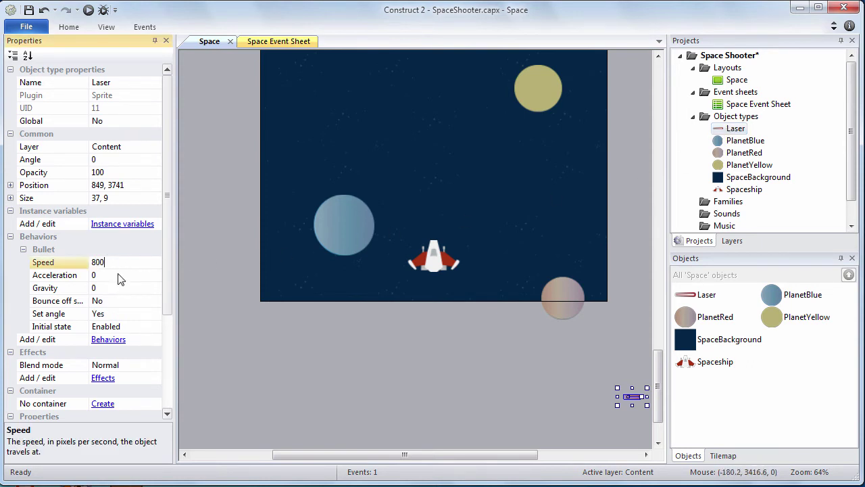
{"action": "left_click", "coordinate": [105, 277]}
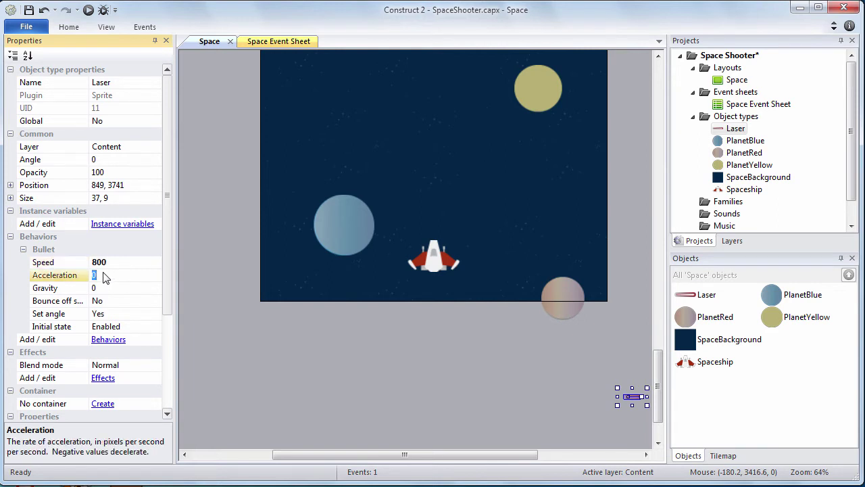
{"action": "left_click", "coordinate": [28, 10]}
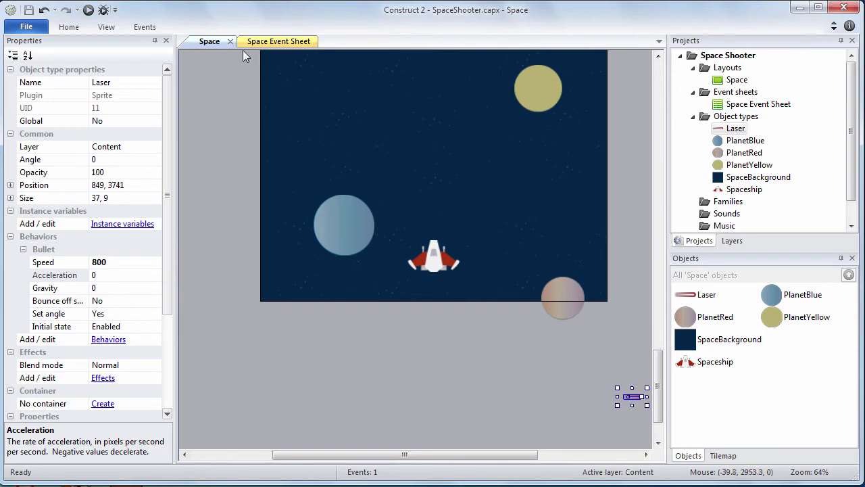
Step: Add event 2 with the System condition 'Every 0.2 seconds' on the Space Event Sheet
{"action": "left_click", "coordinate": [260, 42]}
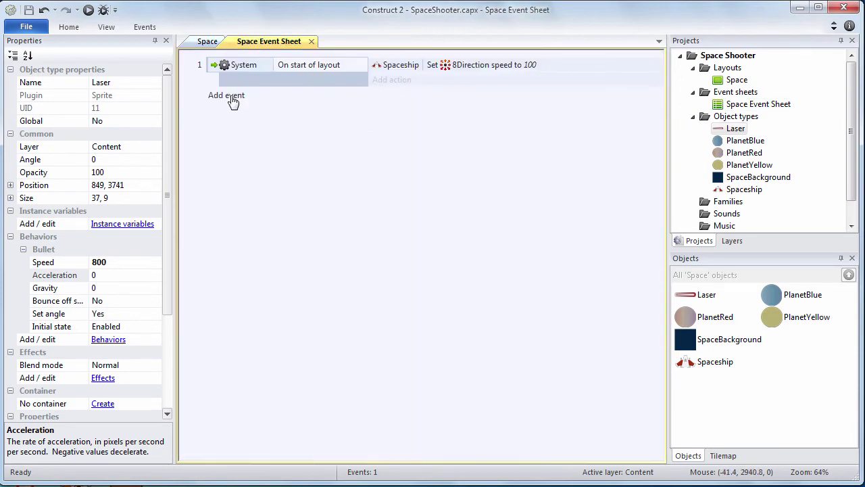
{"action": "left_click", "coordinate": [233, 98]}
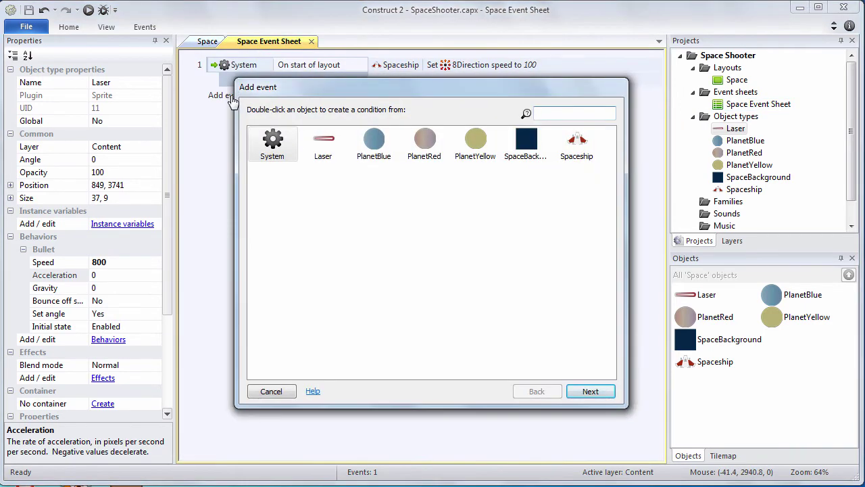
{"action": "double_click", "coordinate": [273, 142]}
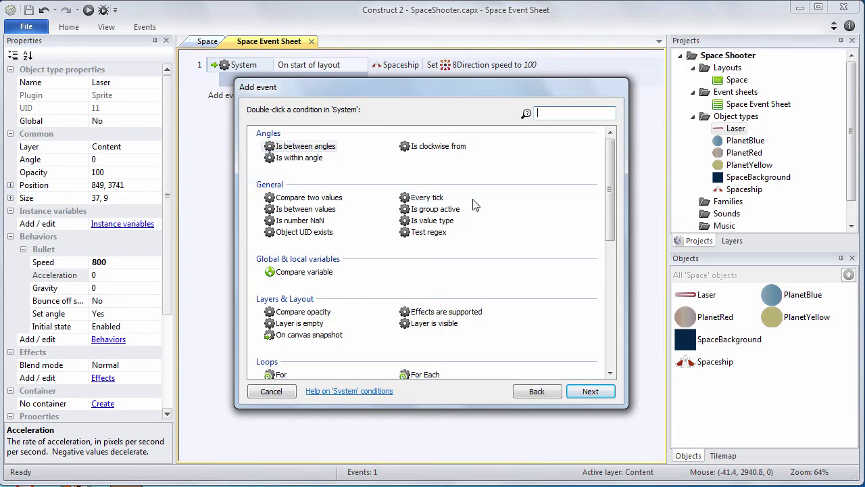
{"action": "left_click_drag", "start_coordinate": [607, 196], "coordinate": [610, 332]}
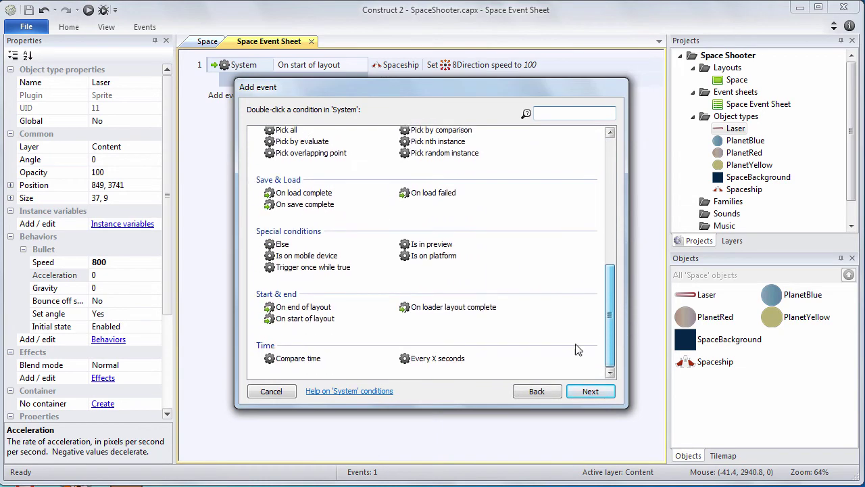
{"action": "double_click", "coordinate": [438, 359]}
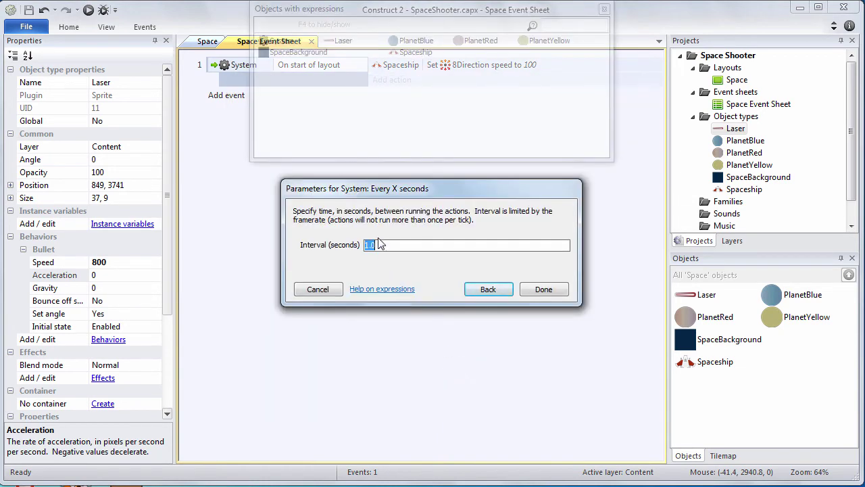
{"action": "type", "text": "0.2"}
{"action": "left_click", "coordinate": [544, 290]}
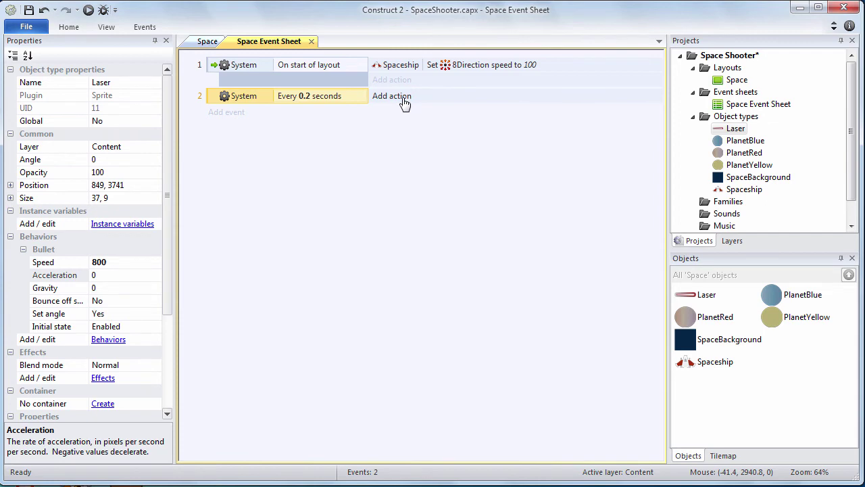
Step: Make event 2 have the Spaceship spawn a Laser on layer "Content" at image point "LaserLeft"
{"action": "left_click", "coordinate": [406, 102]}
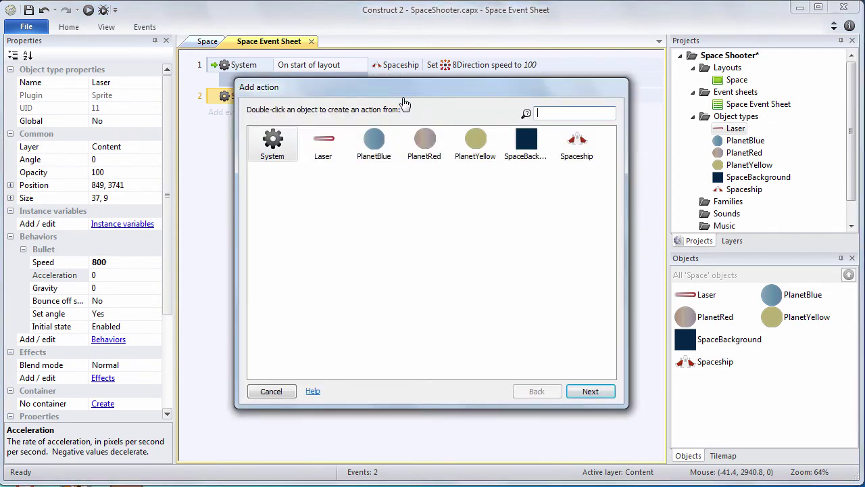
{"action": "double_click", "coordinate": [577, 142]}
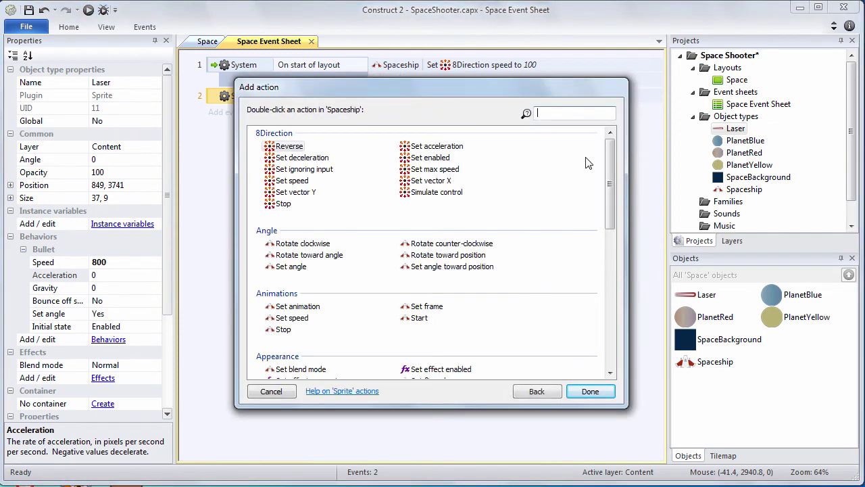
{"action": "left_click_drag", "start_coordinate": [609, 162], "coordinate": [609, 255]}
{"action": "double_click", "coordinate": [476, 268]}
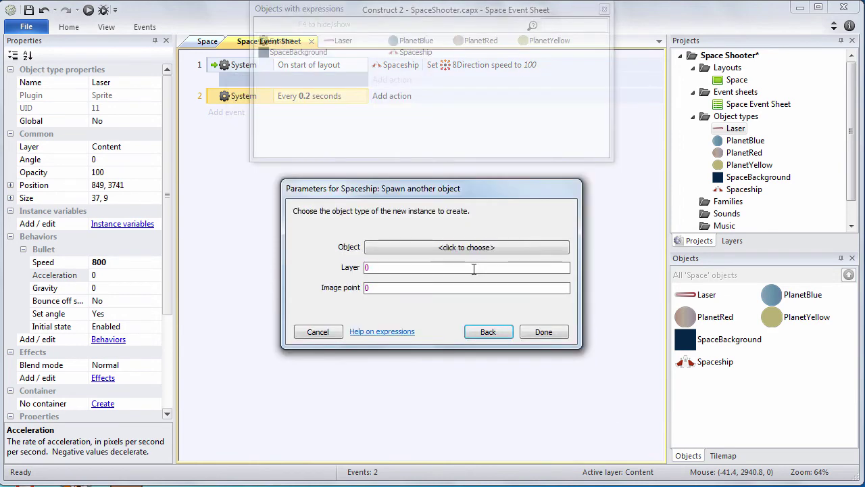
{"action": "left_click", "coordinate": [446, 248]}
{"action": "double_click", "coordinate": [276, 169]}
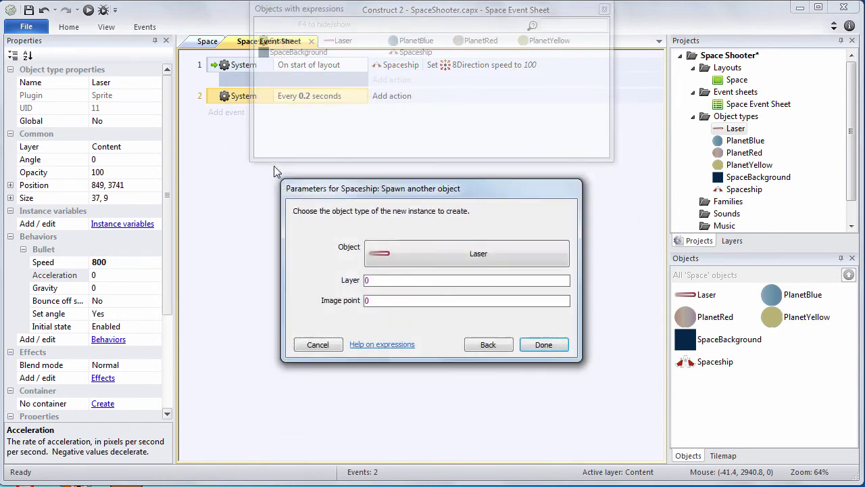
{"action": "left_click", "coordinate": [379, 280]}
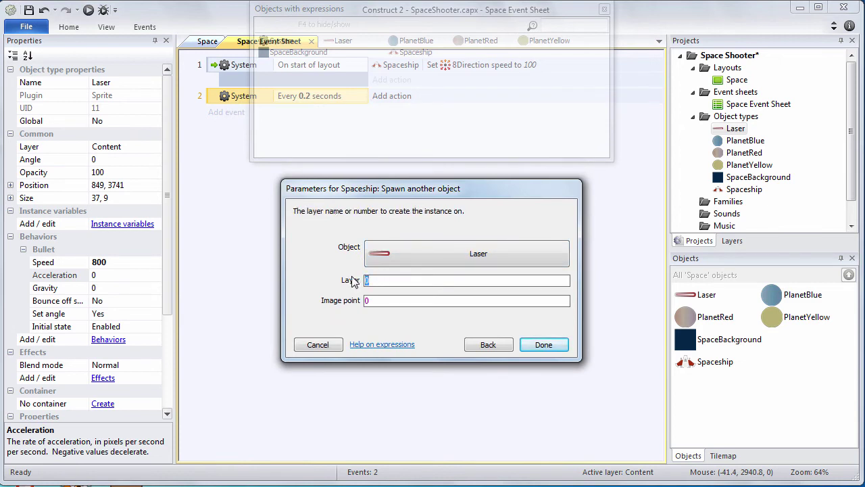
{"action": "type", "text": "C"}
{"action": "key", "text": "BackSpace"}
{"action": "type", "text": "\""}
{"action": "key", "text": "Down"}
{"action": "key", "text": "Return"}
{"action": "left_click", "coordinate": [394, 301]}
{"action": "type", "text": "\""}
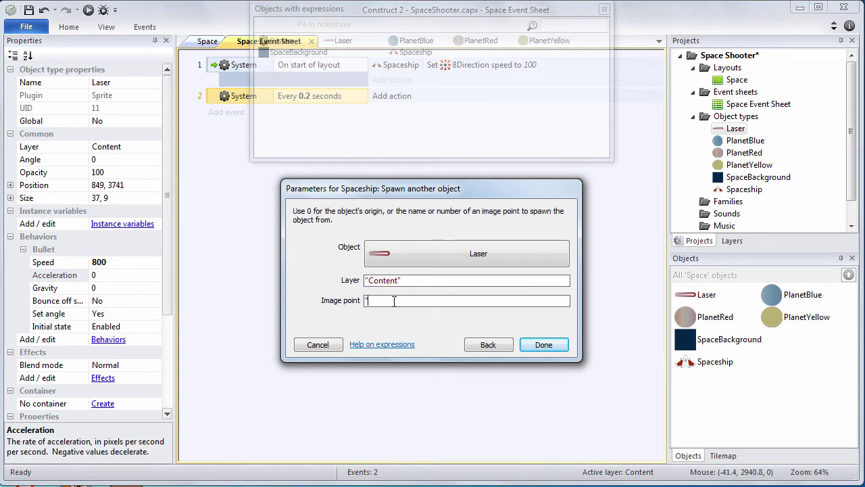
{"action": "type", "text": "LaserLeft"}
{"action": "left_click", "coordinate": [545, 348]}
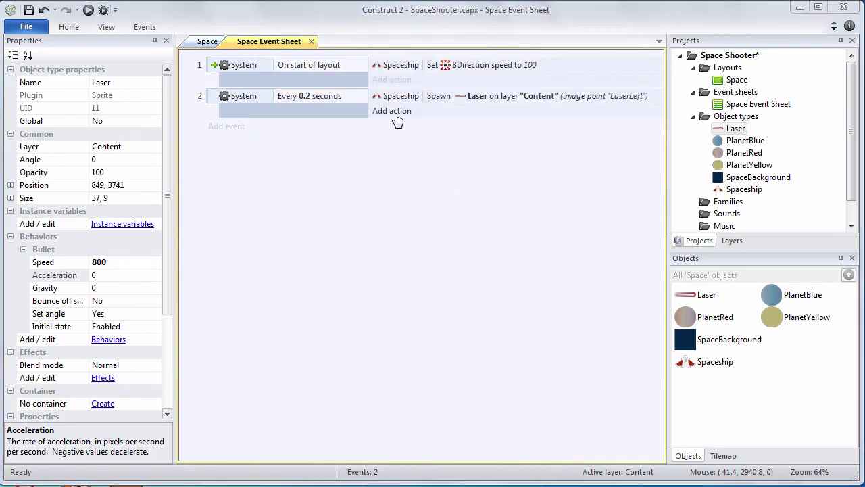
Step: Add a Laser Set angle action to event 2, entering 270
{"action": "left_click", "coordinate": [397, 115]}
{"action": "double_click", "coordinate": [326, 151]}
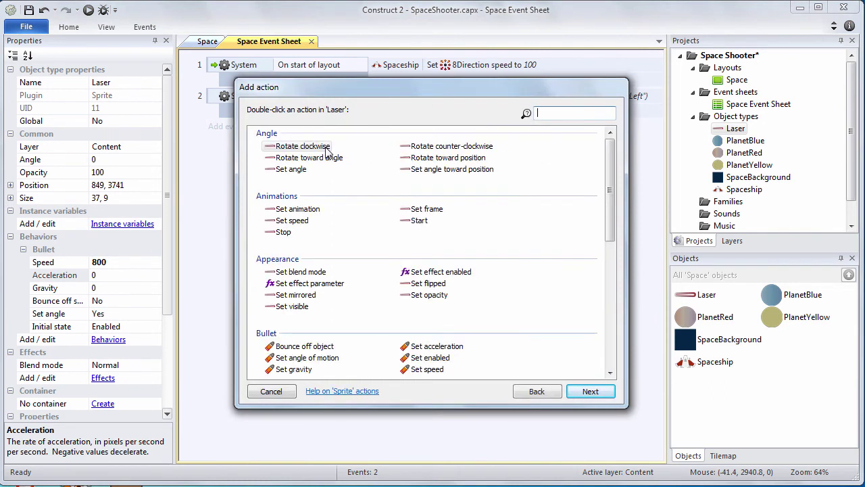
{"action": "double_click", "coordinate": [290, 169]}
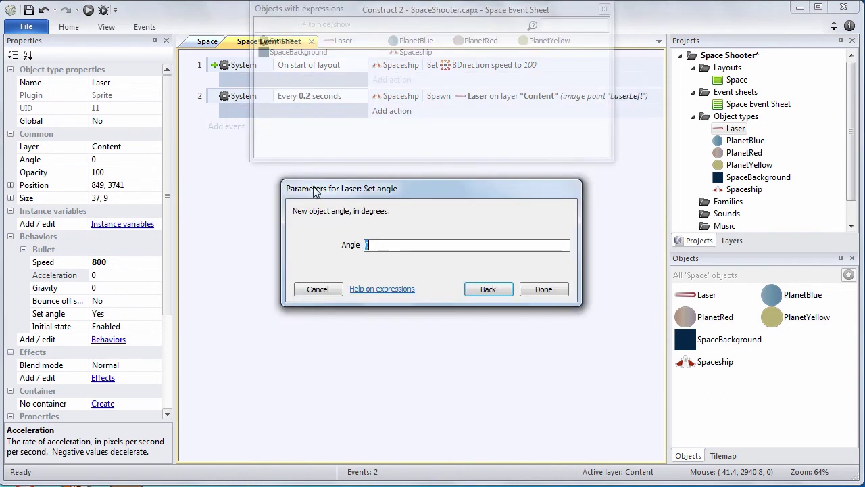
{"action": "type", "text": "270"}
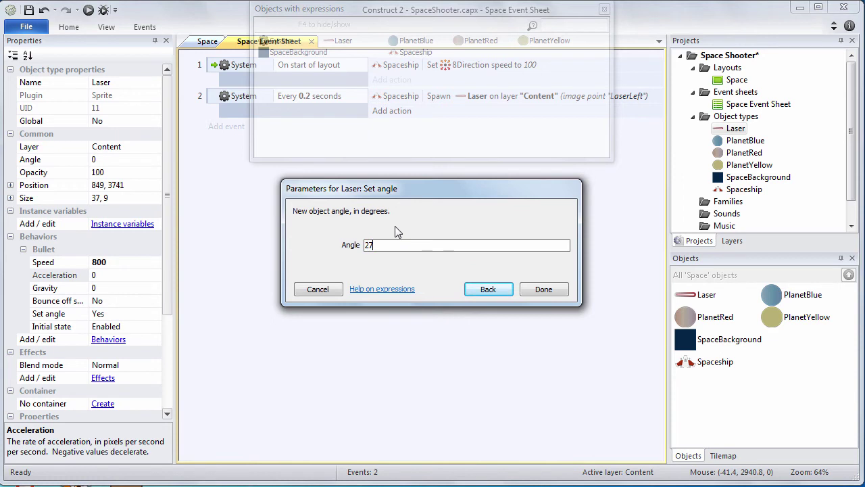
Step: Confirm the 270° angle, then spawn a second Laser on "Content" at image point "LaserRight"
{"action": "left_click", "coordinate": [544, 289]}
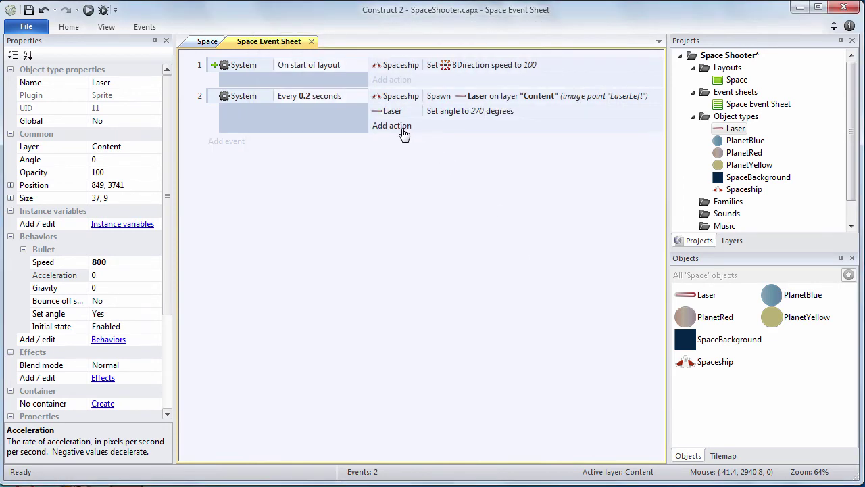
{"action": "left_click", "coordinate": [402, 127]}
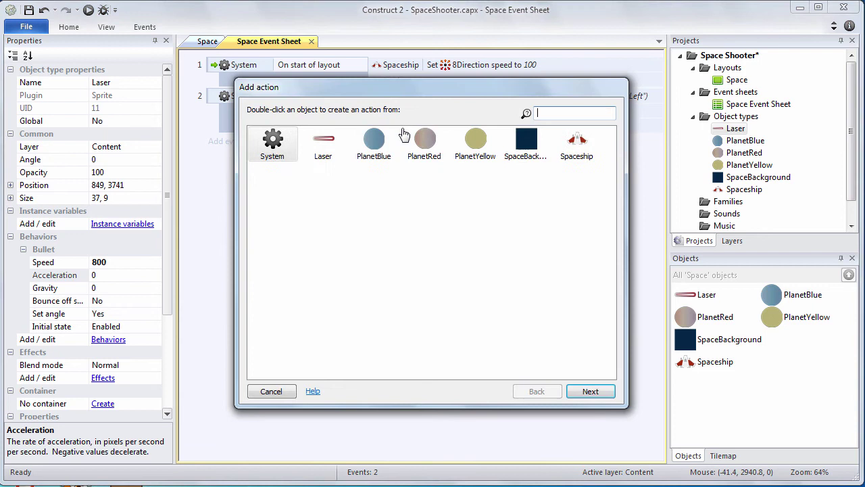
{"action": "double_click", "coordinate": [577, 150]}
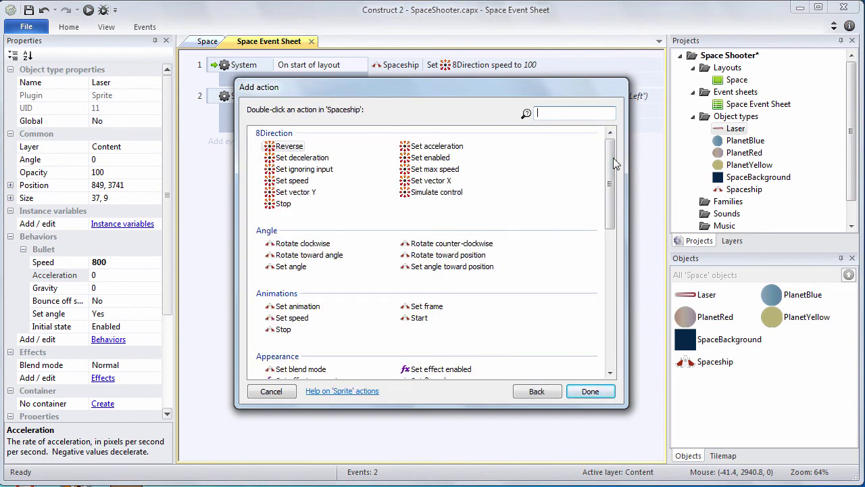
{"action": "left_click_drag", "start_coordinate": [614, 158], "coordinate": [610, 240]}
{"action": "double_click", "coordinate": [478, 330]}
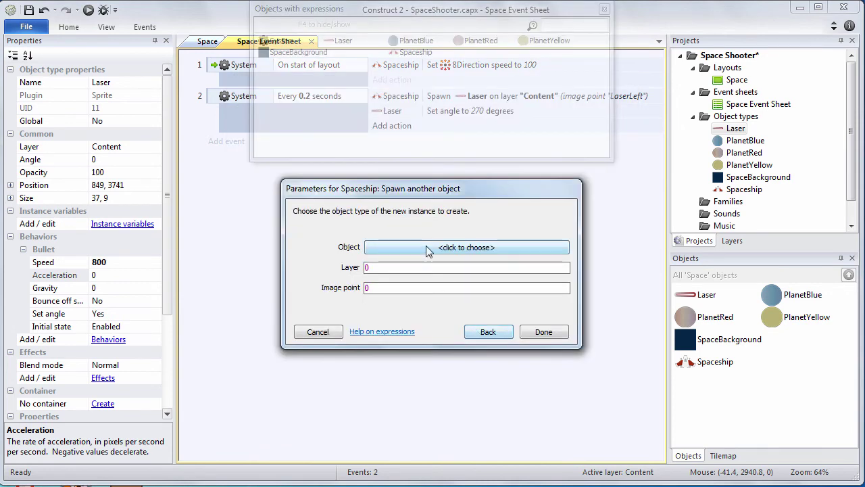
{"action": "left_click", "coordinate": [427, 250]}
{"action": "double_click", "coordinate": [277, 175]}
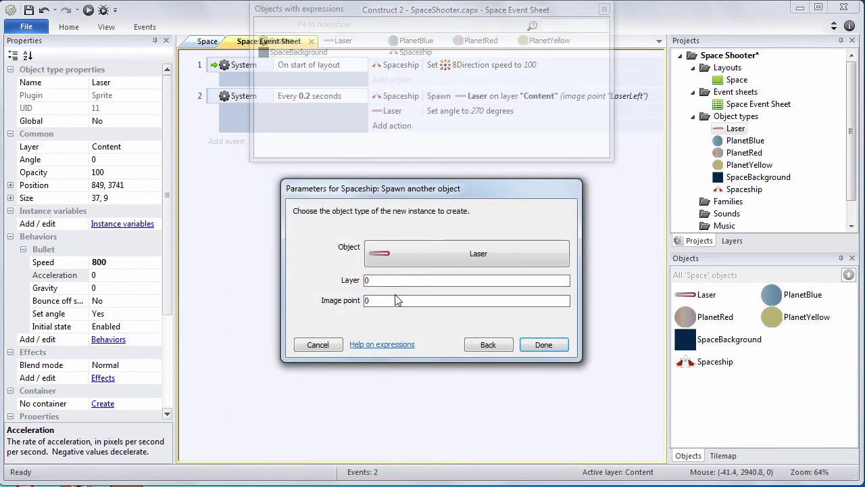
{"action": "left_click", "coordinate": [388, 280]}
{"action": "type", "text": "\""}
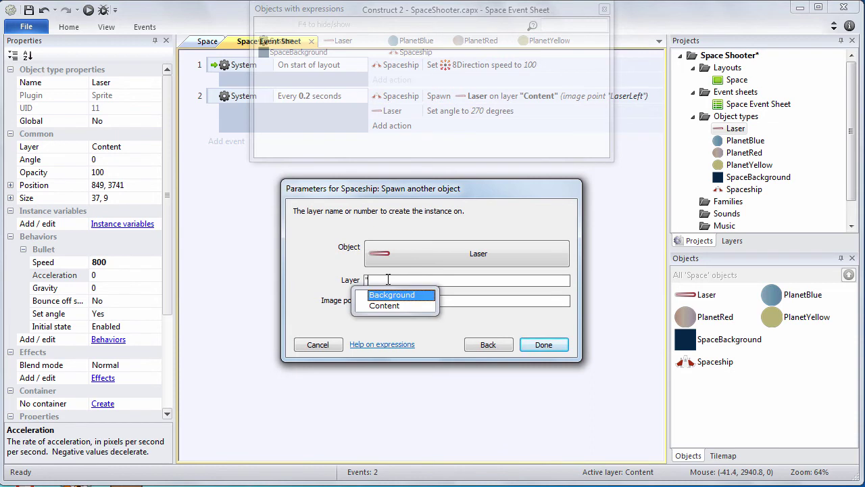
{"action": "type", "text": "Content\""}
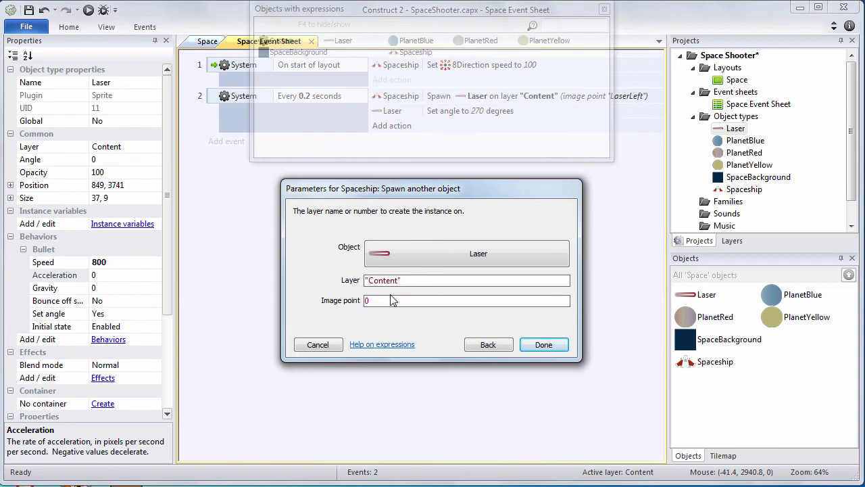
{"action": "left_click", "coordinate": [388, 300]}
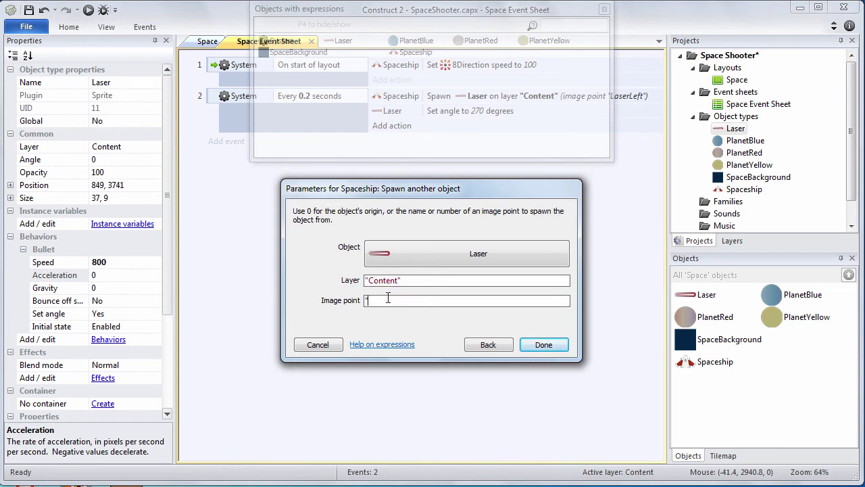
{"action": "type", "text": "\"LaserRight\""}
{"action": "left_click", "coordinate": [545, 345]}
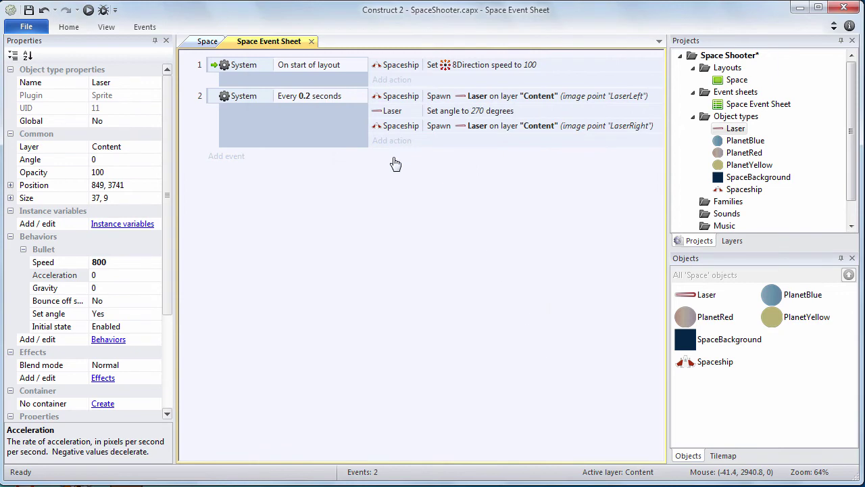
Step: Set the second spawned Laser's angle to 270 degrees
{"action": "left_click", "coordinate": [380, 141]}
{"action": "double_click", "coordinate": [322, 152]}
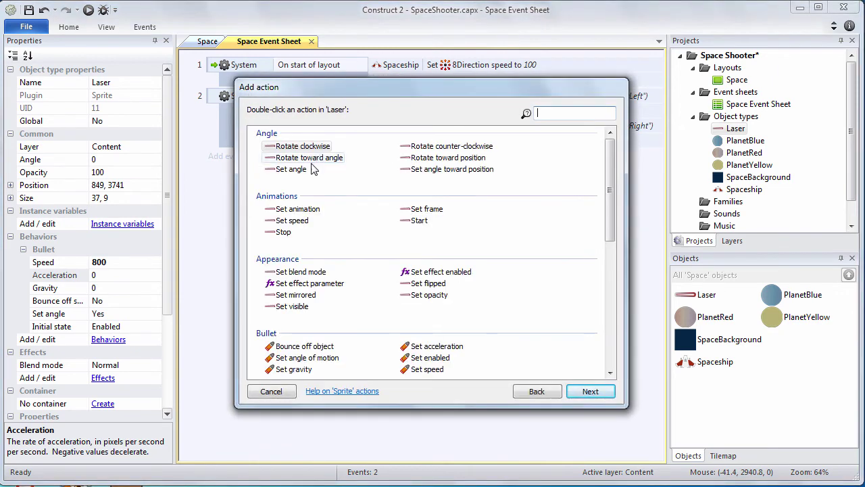
{"action": "double_click", "coordinate": [303, 171]}
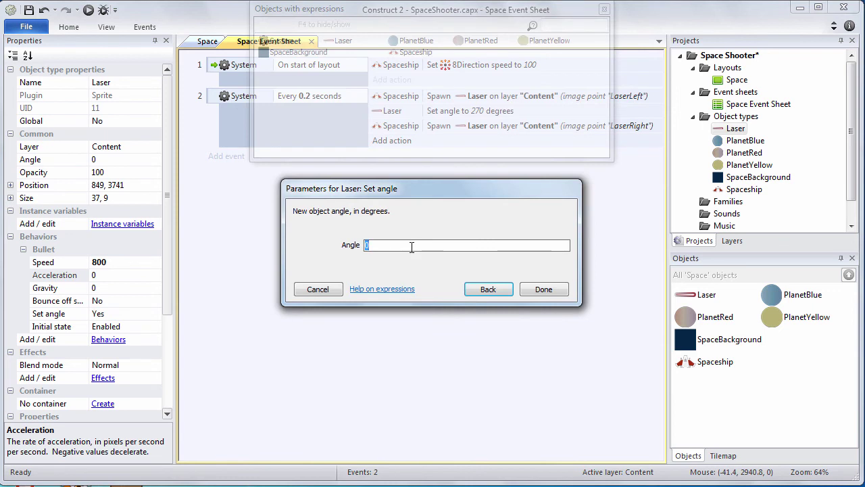
{"action": "type", "text": "270"}
{"action": "left_click", "coordinate": [544, 289]}
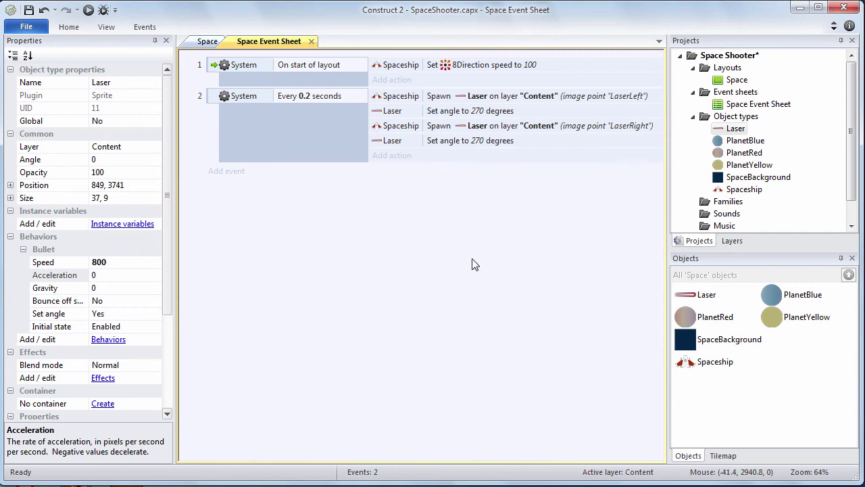
Step: Add event 3 with an inverted Laser 'Is on-screen' condition
{"action": "left_click", "coordinate": [228, 173]}
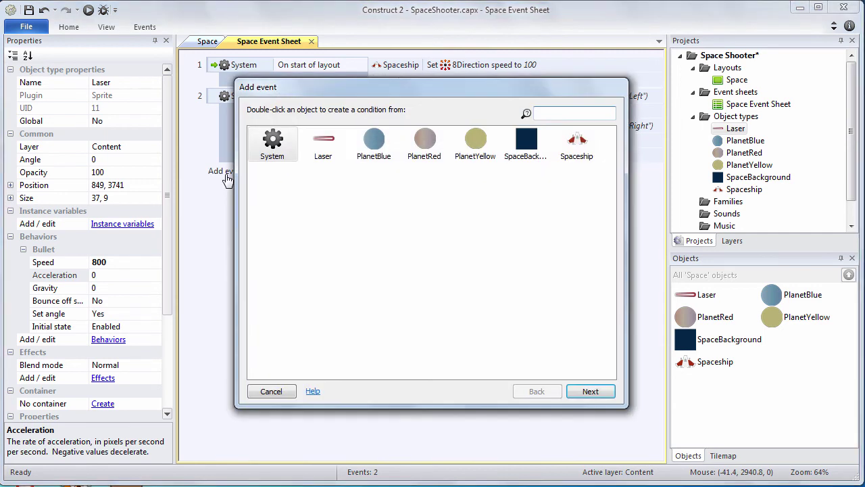
{"action": "double_click", "coordinate": [325, 151]}
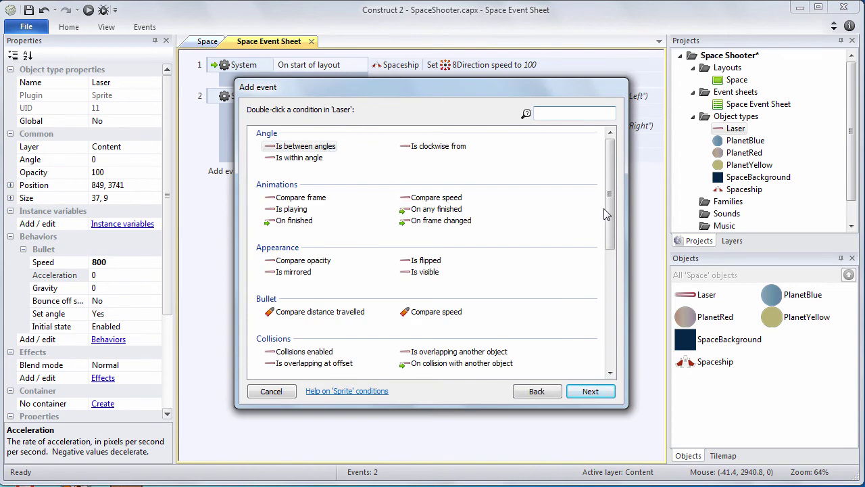
{"action": "left_click_drag", "start_coordinate": [606, 214], "coordinate": [612, 320]}
{"action": "left_click", "coordinate": [312, 287]}
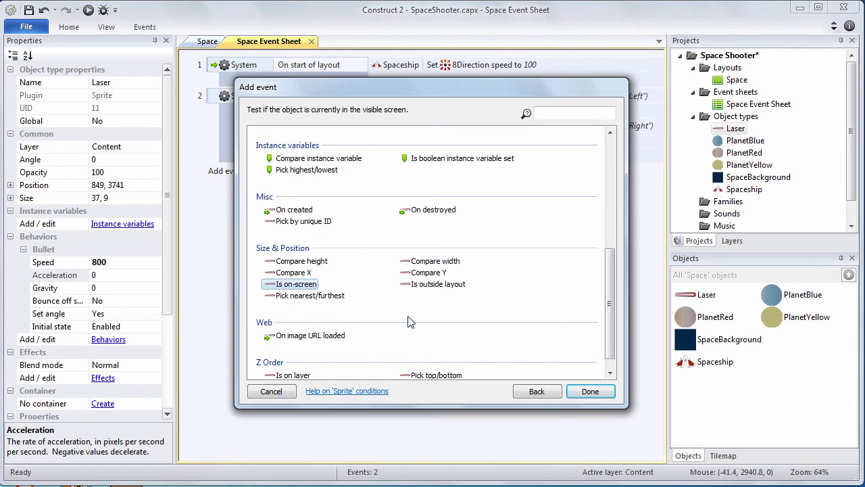
{"action": "left_click", "coordinate": [590, 392]}
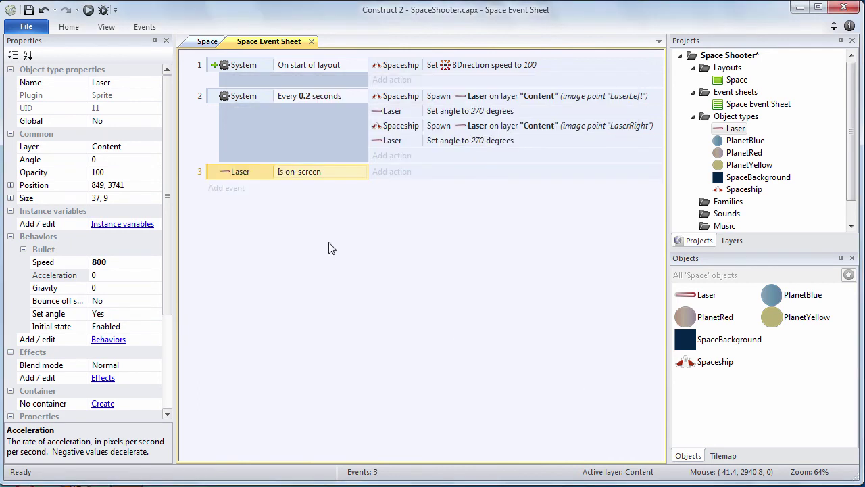
{"action": "right_click", "coordinate": [246, 178]}
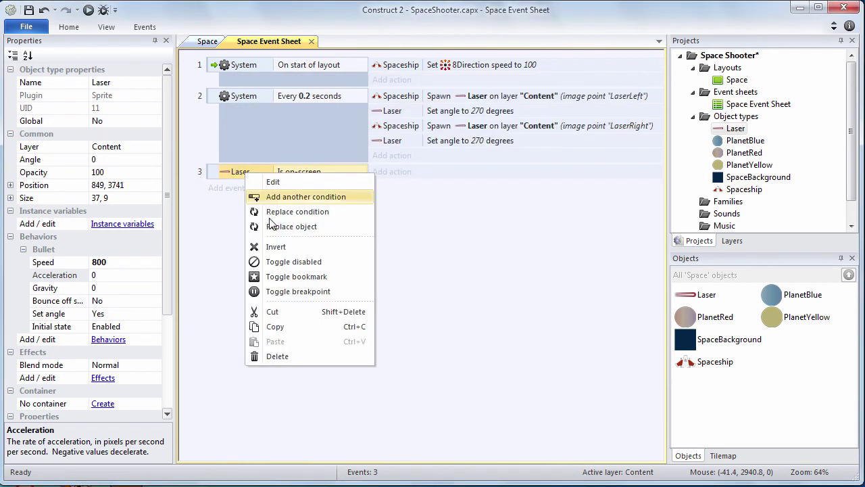
{"action": "left_click", "coordinate": [279, 247]}
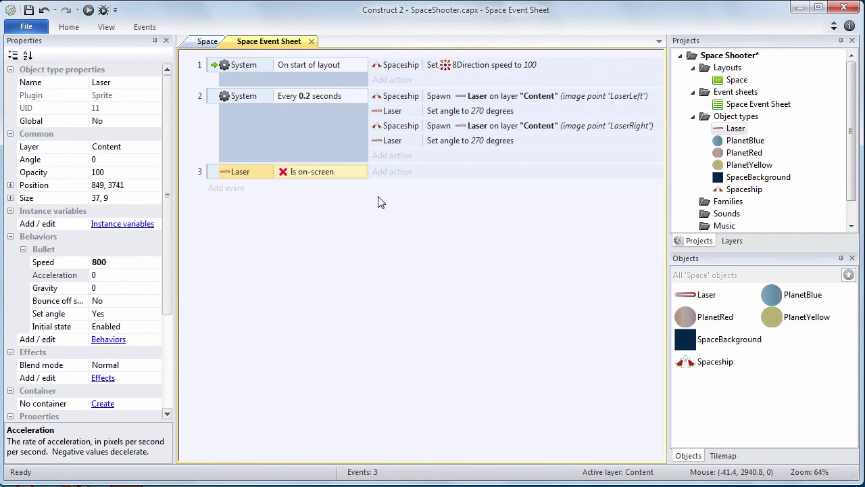
Step: Make event 3 destroy the Laser and save the project
{"action": "left_click", "coordinate": [391, 171]}
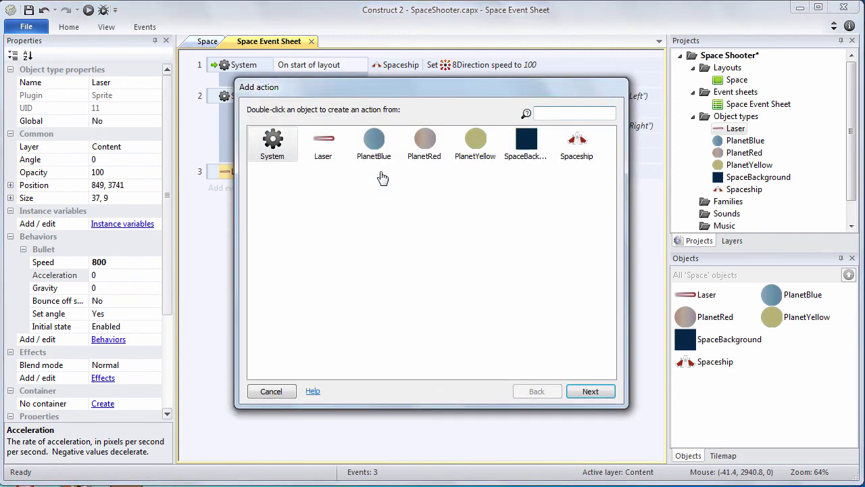
{"action": "double_click", "coordinate": [330, 148]}
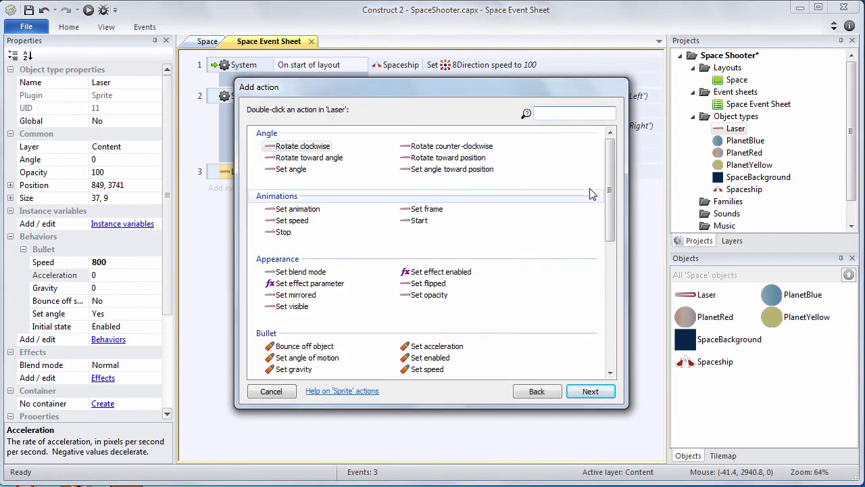
{"action": "left_click_drag", "start_coordinate": [611, 164], "coordinate": [608, 245]}
{"action": "double_click", "coordinate": [291, 275]}
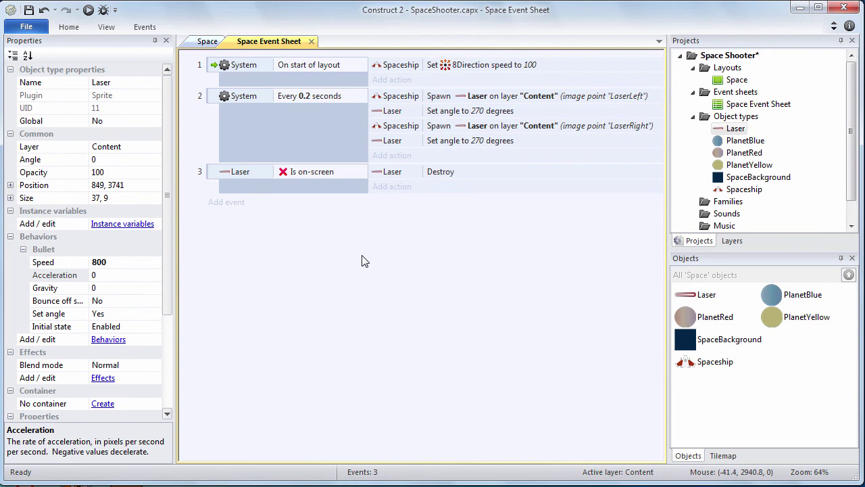
{"action": "left_click", "coordinate": [28, 11]}
Step: Preview the game, steering the ship with arrow keys while it fires twin lasers, then close it
{"action": "left_click", "coordinate": [87, 12]}
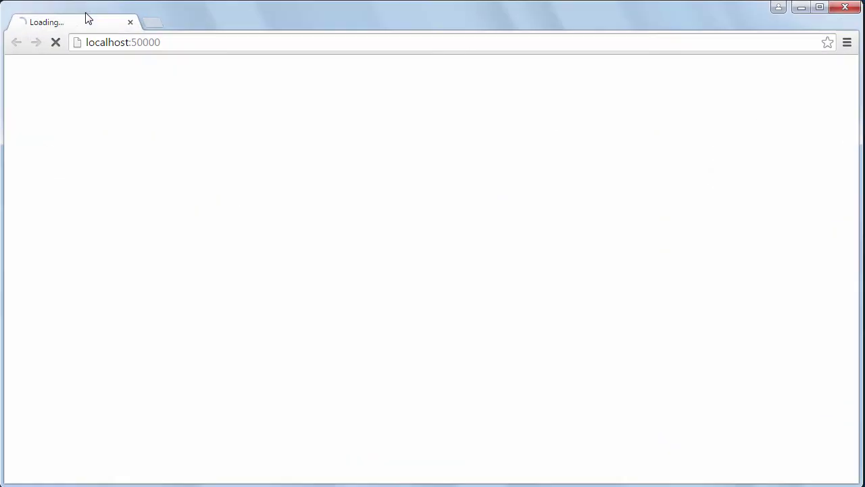
{"action": "key", "text": "Up"}
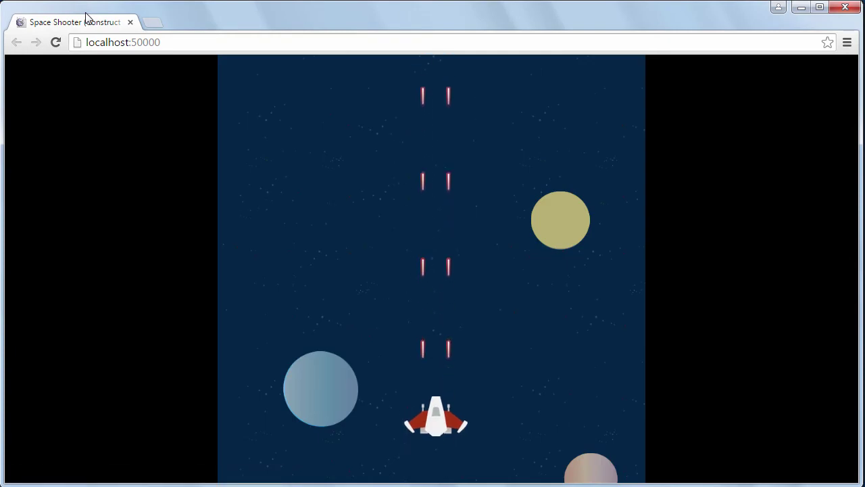
{"action": "key", "text": "Left"}
{"action": "key", "text": "Left"}
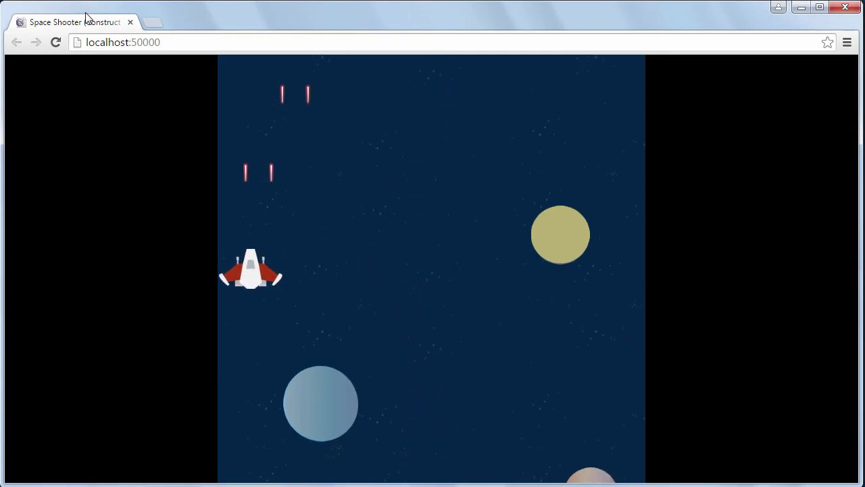
{"action": "key", "text": "Down"}
{"action": "key", "text": "Down"}
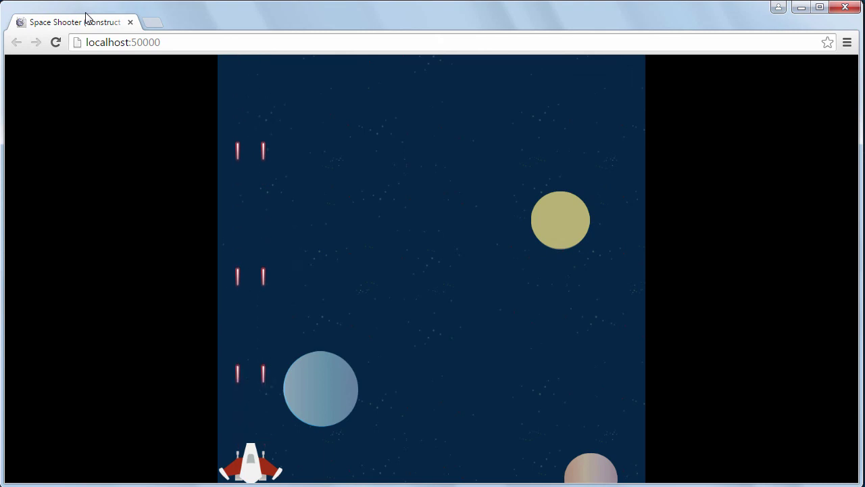
{"action": "key", "text": "Right"}
{"action": "key", "text": "Up"}
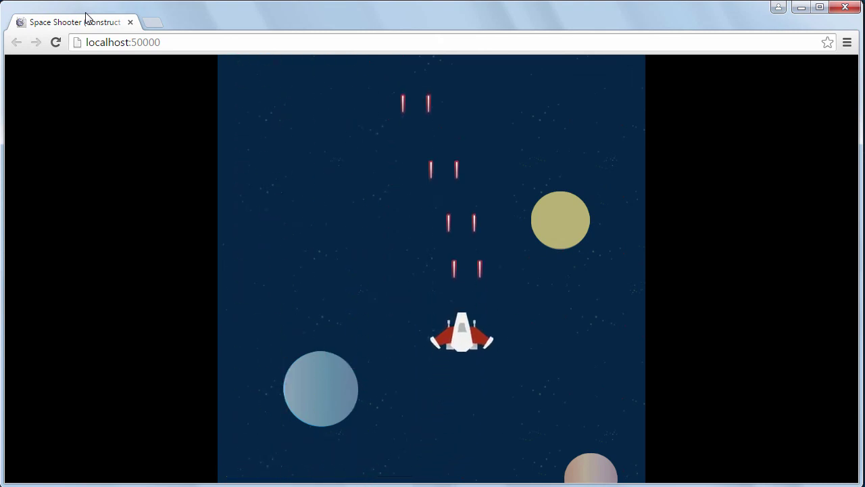
{"action": "key", "text": "Left"}
{"action": "key", "text": "Right"}
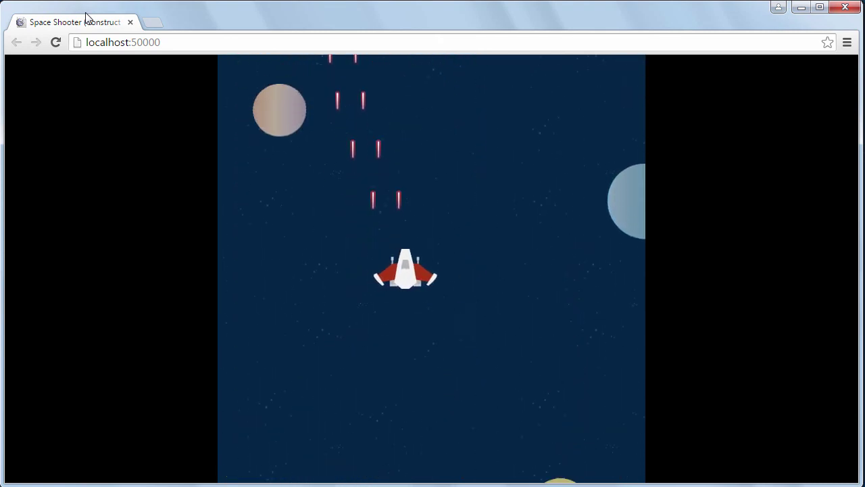
{"action": "key", "text": "Left"}
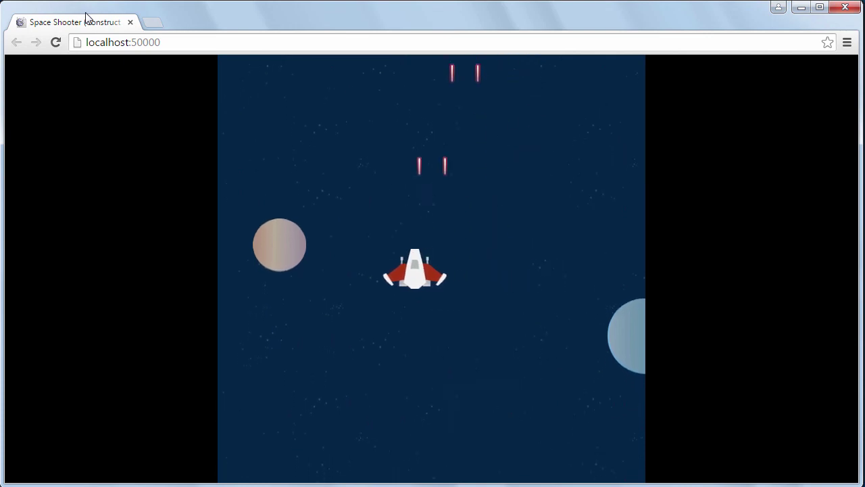
{"action": "key", "text": "Right"}
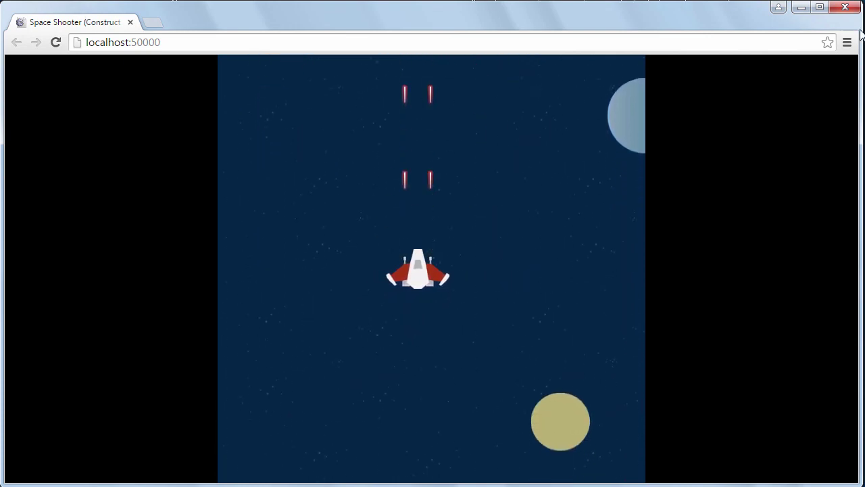
{"action": "left_click", "coordinate": [847, 9]}
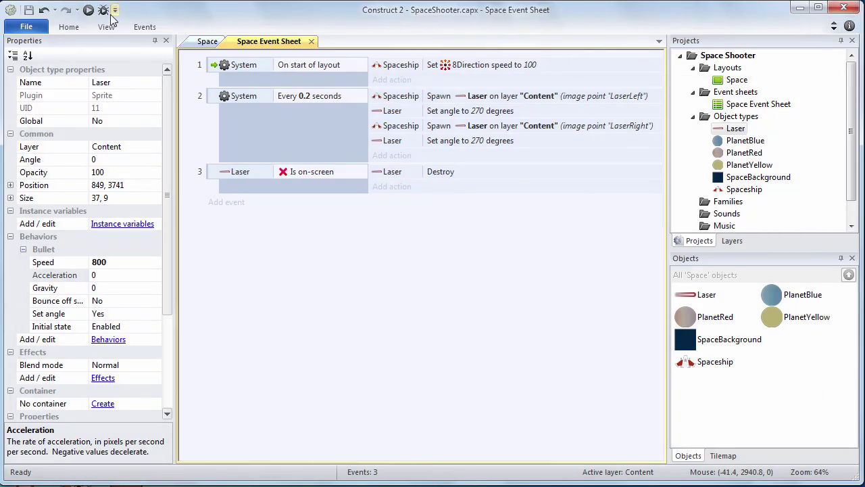
Step: Run the debug preview, expand Laser to see 10 instances, then close it
{"action": "left_click", "coordinate": [103, 11]}
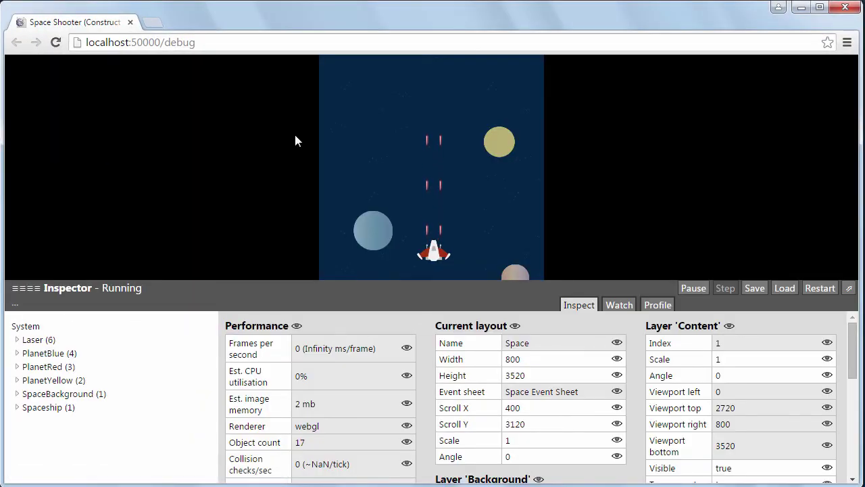
{"action": "left_click", "coordinate": [33, 341]}
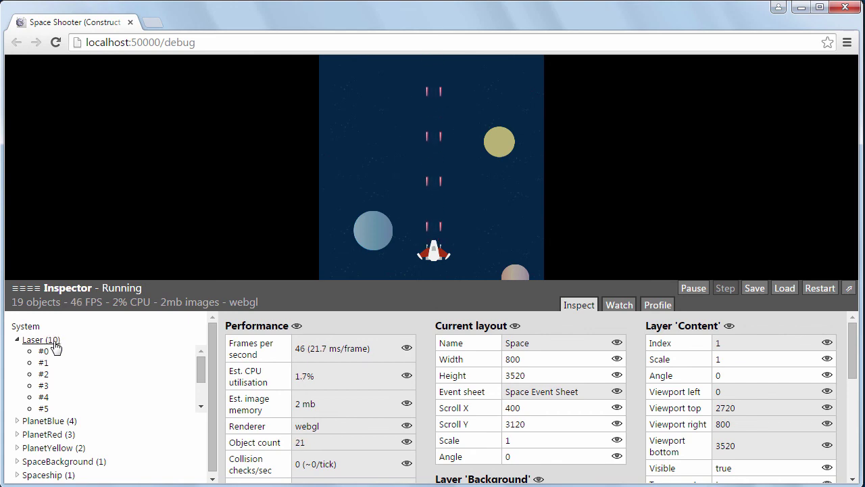
{"action": "left_click", "coordinate": [845, 7]}
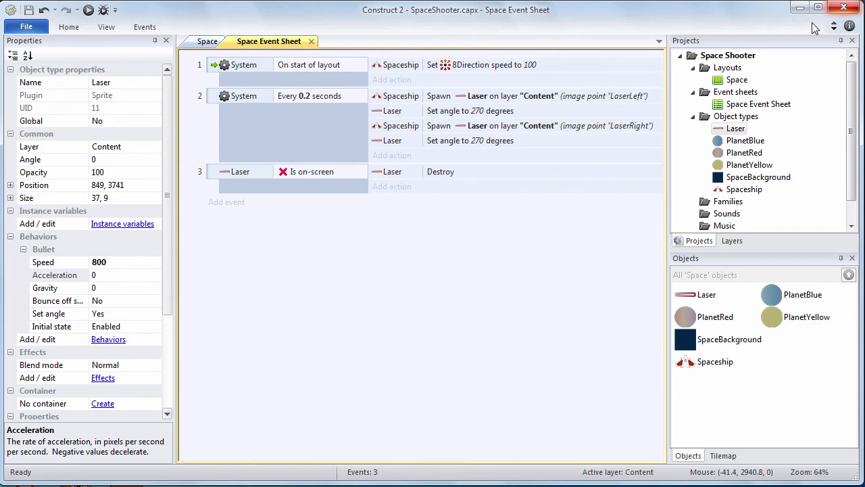
Step: Return to the Space layout showing the ship and planets
{"action": "left_click", "coordinate": [208, 42]}
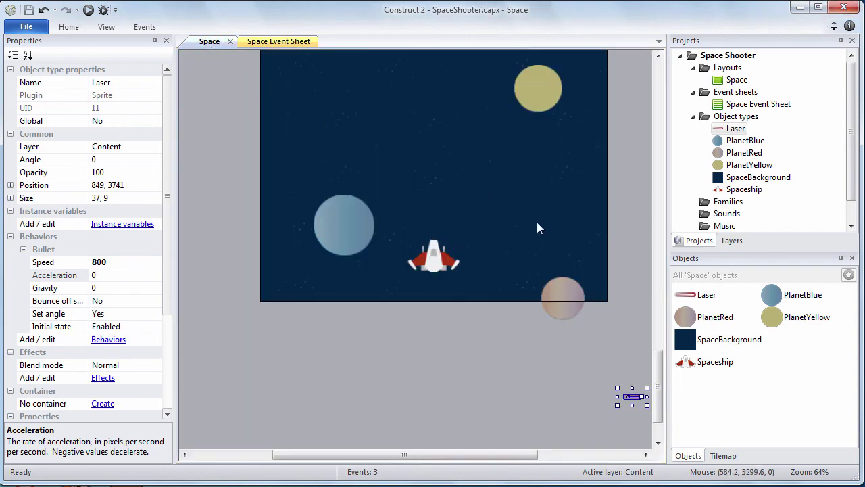